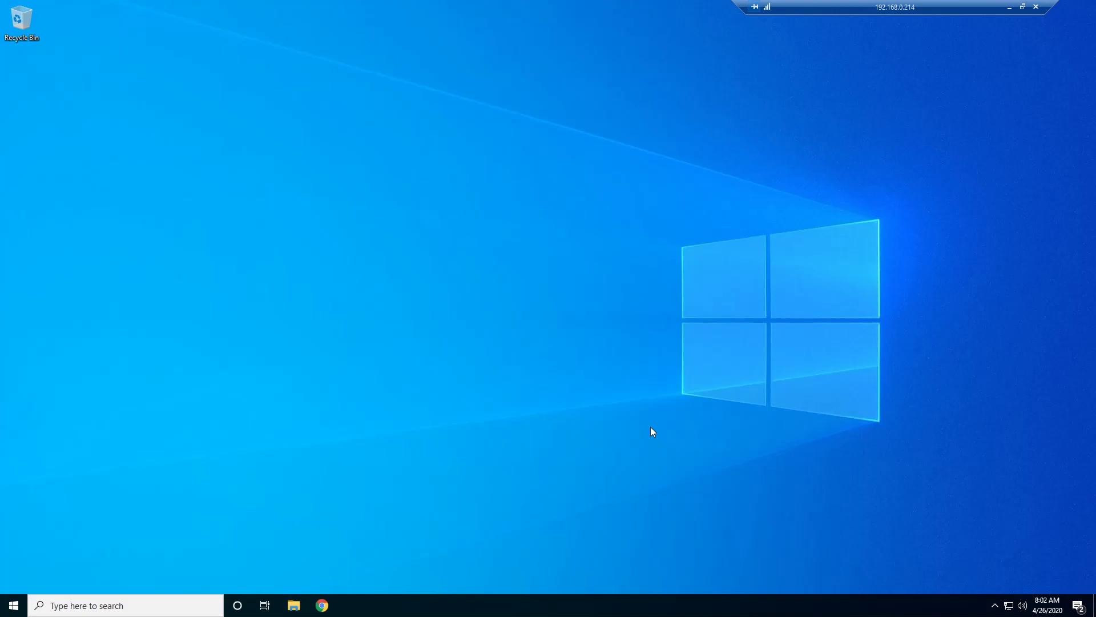
Step: Search Google for qgis in Chrome
click(322, 605)
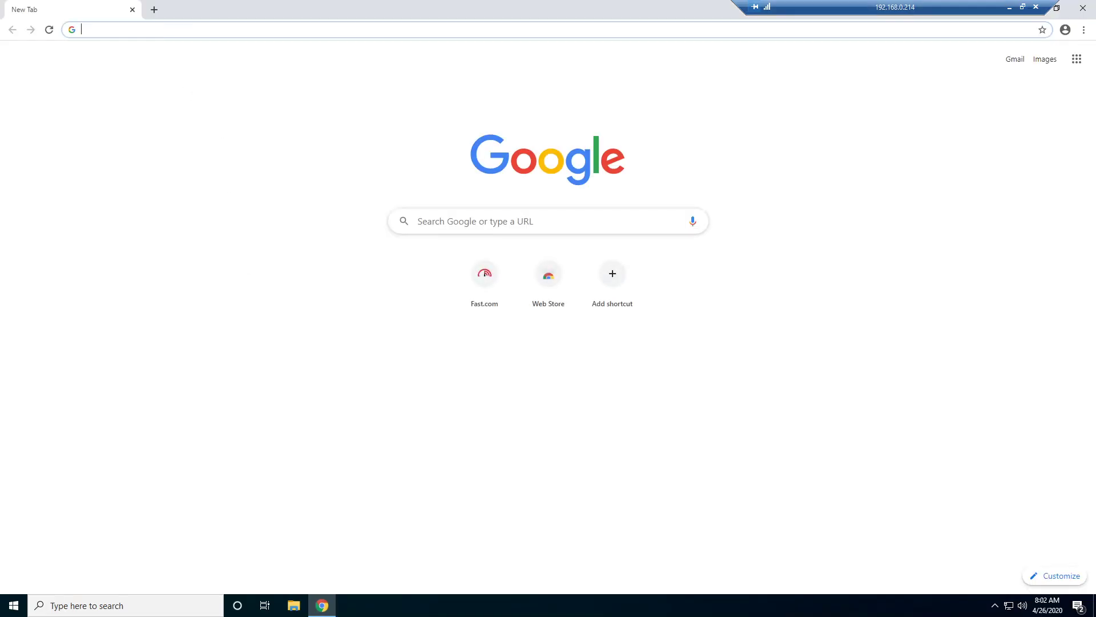
text(qgis)
key(Return)
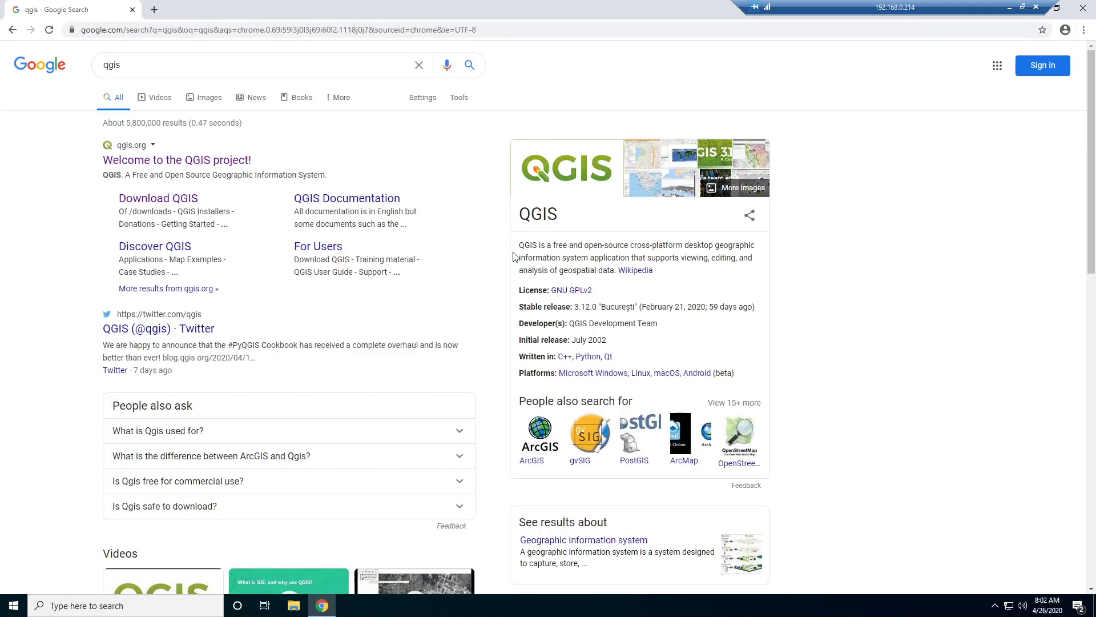
Step: Highlight passages of the QGIS description and heading in the info panel while reading
drag(519, 245, 721, 257)
drag(598, 270, 546, 270)
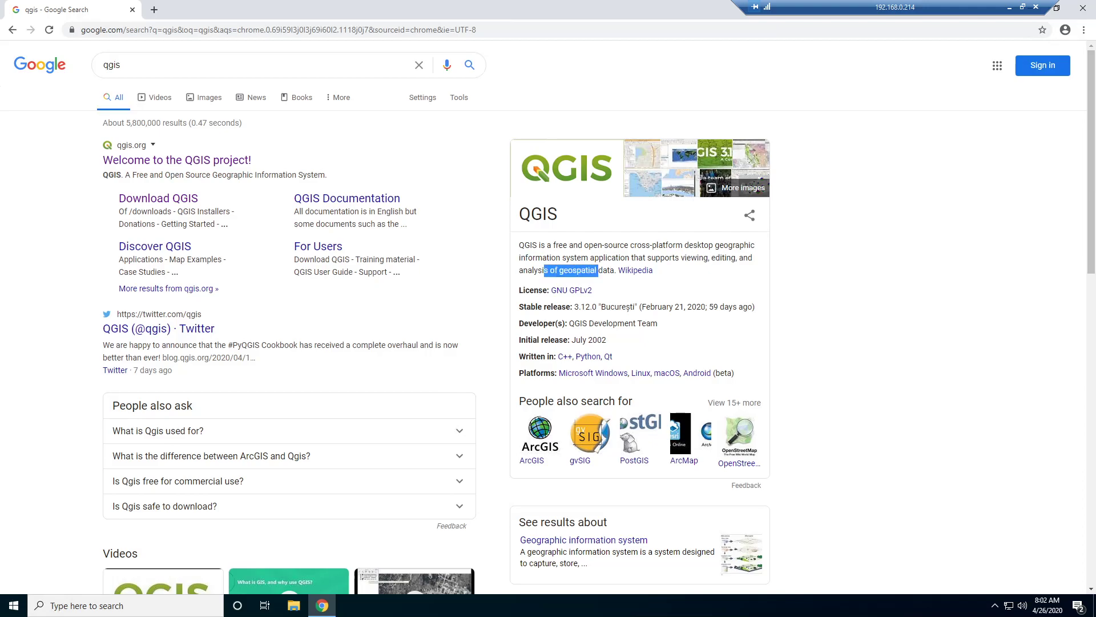
click(616, 294)
drag(616, 270, 519, 245)
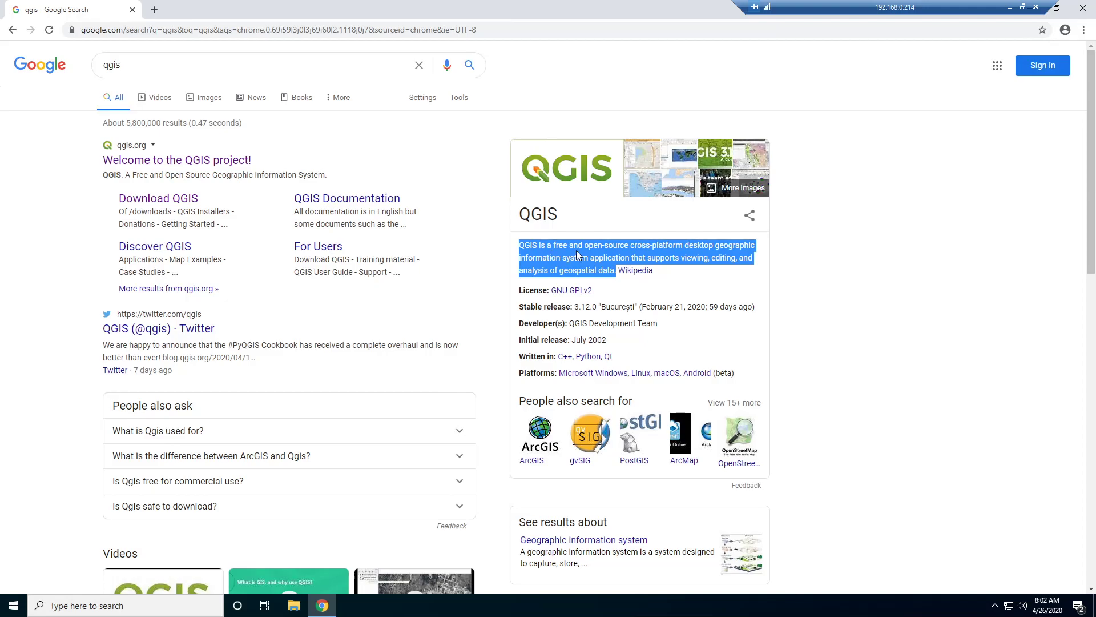
click(578, 254)
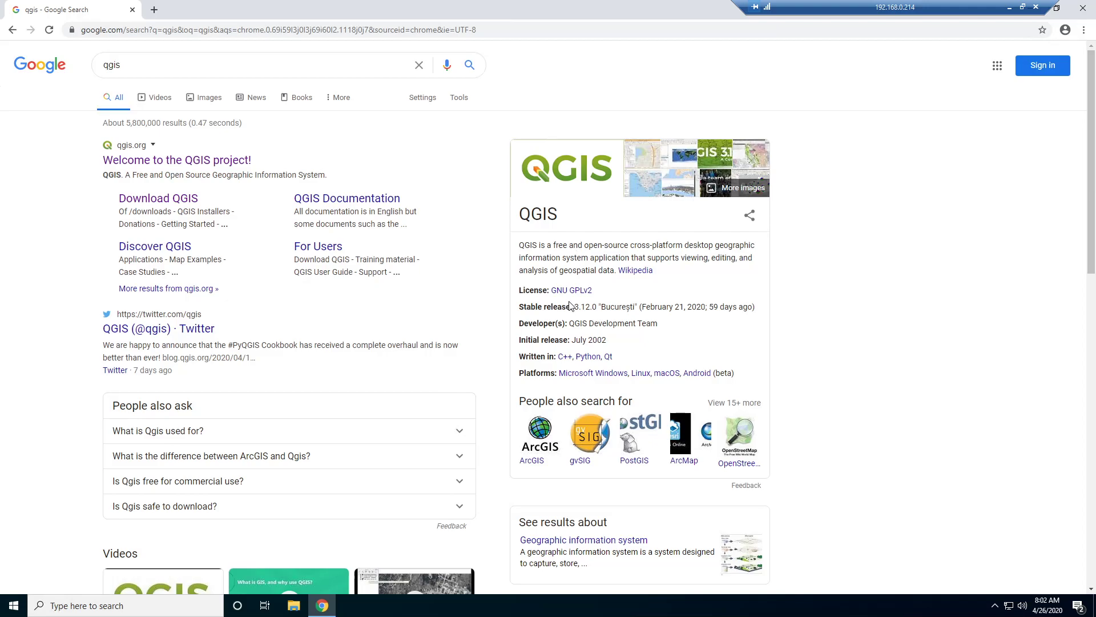
drag(519, 214, 558, 214)
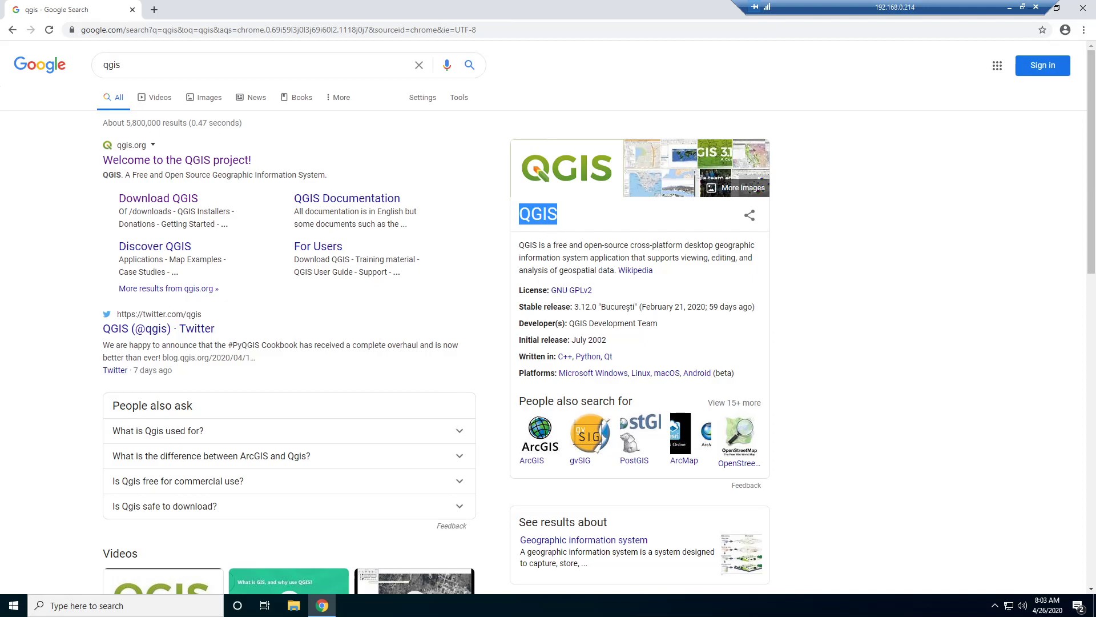
click(552, 229)
drag(558, 214, 519, 214)
click(536, 240)
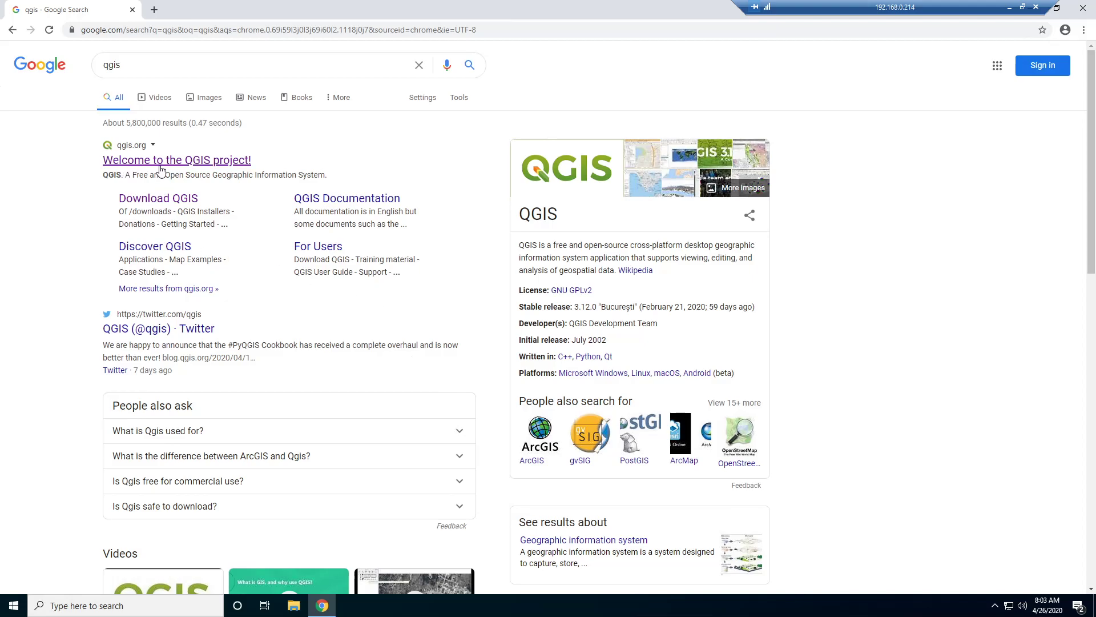
Step: Open the qgis.org result, flip back through the news slides, and go to the download page
click(198, 169)
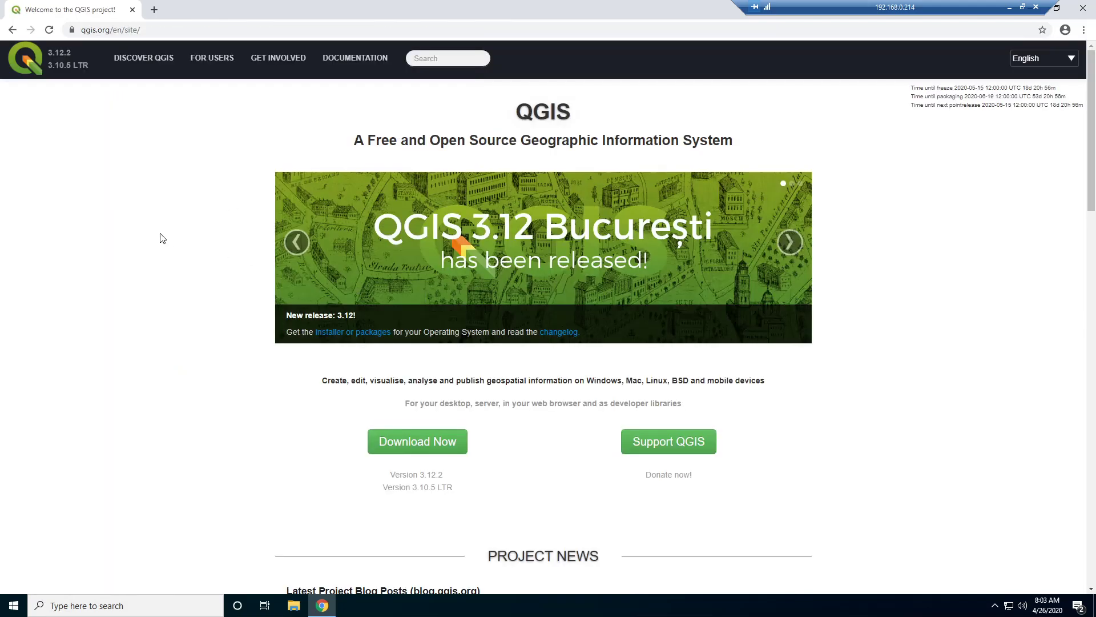
click(301, 244)
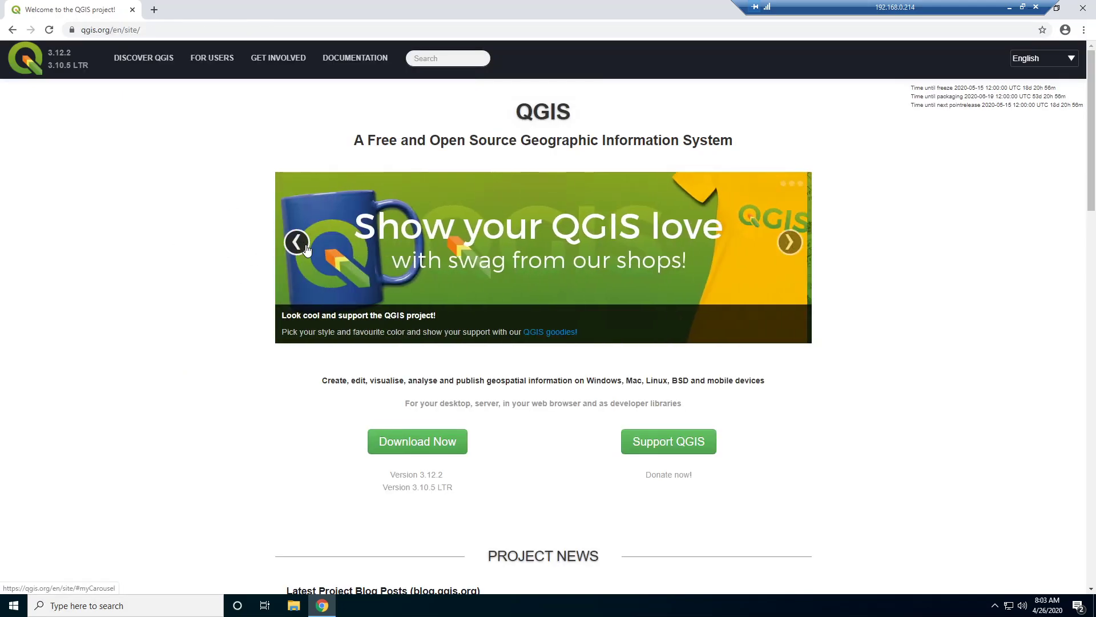
click(300, 243)
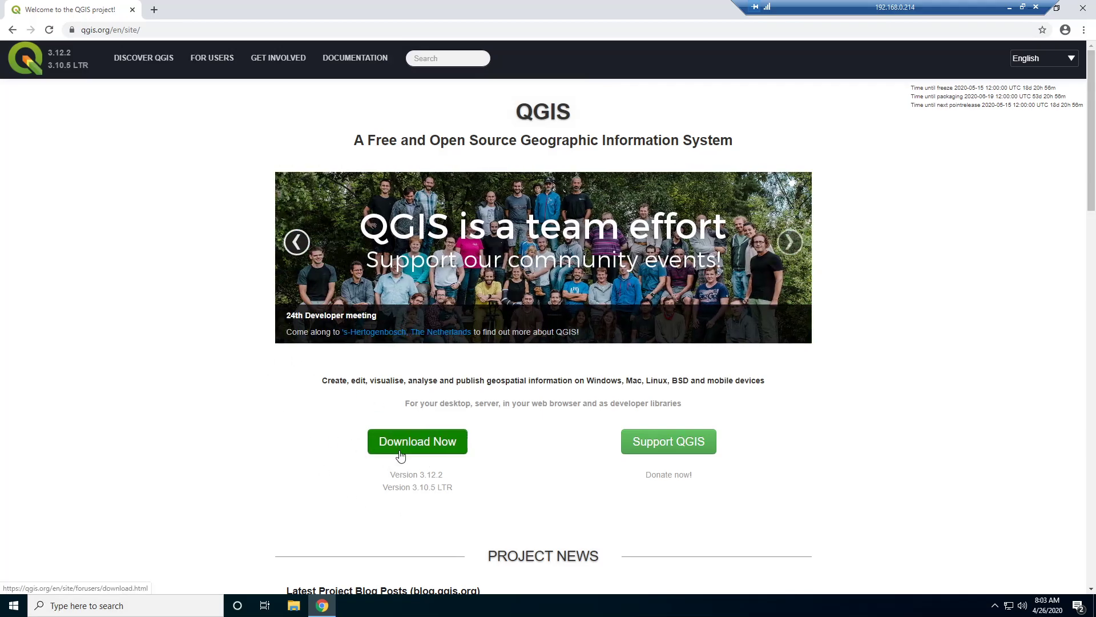
click(429, 443)
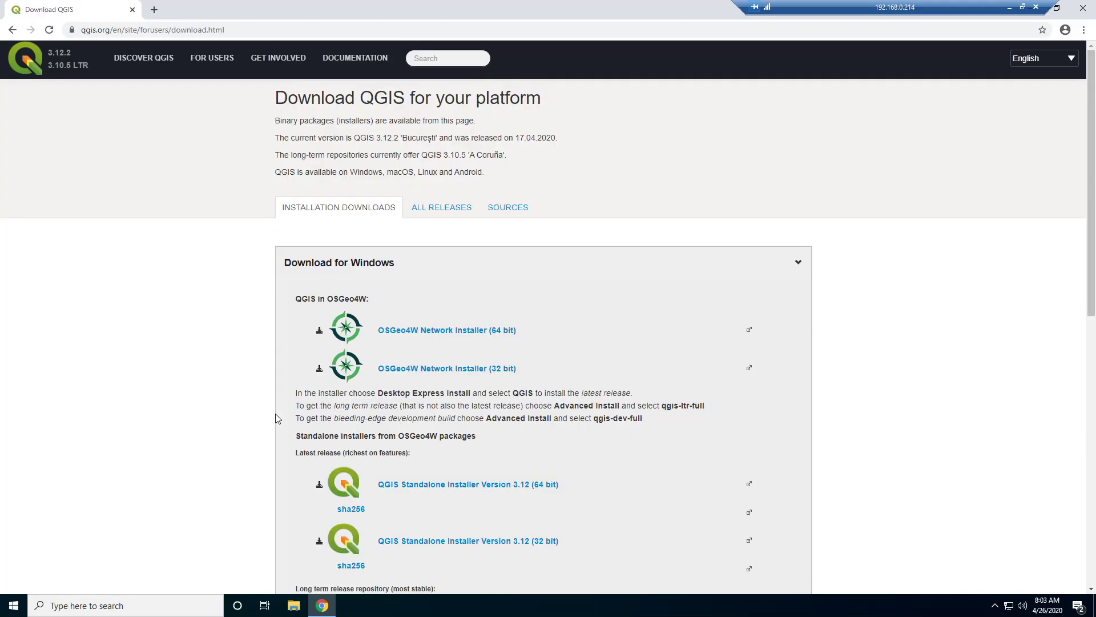
Step: Scroll the download page, highlighting the OSGeo4W heading and the other-release instructions
scroll(278, 408, down, 1)
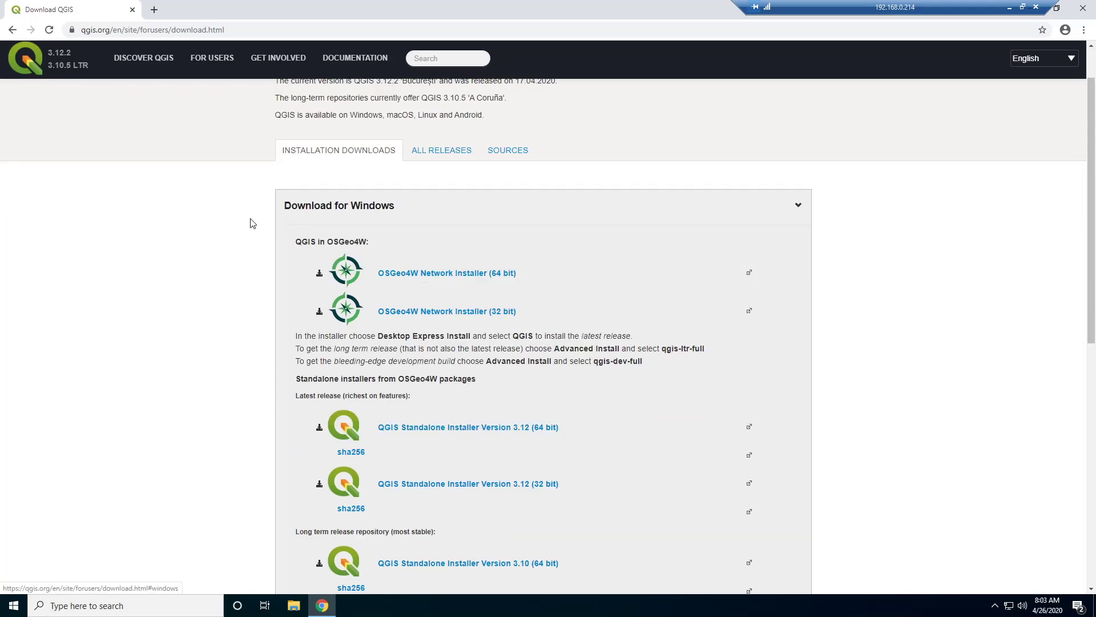
scroll(242, 254, down, 1)
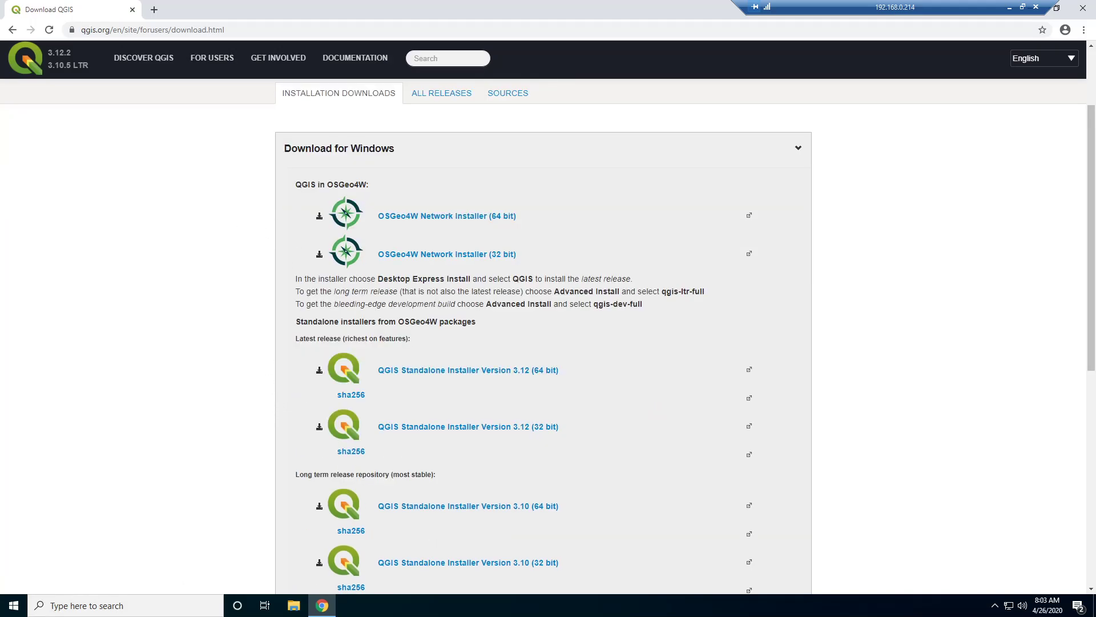
scroll(311, 315, down, 1)
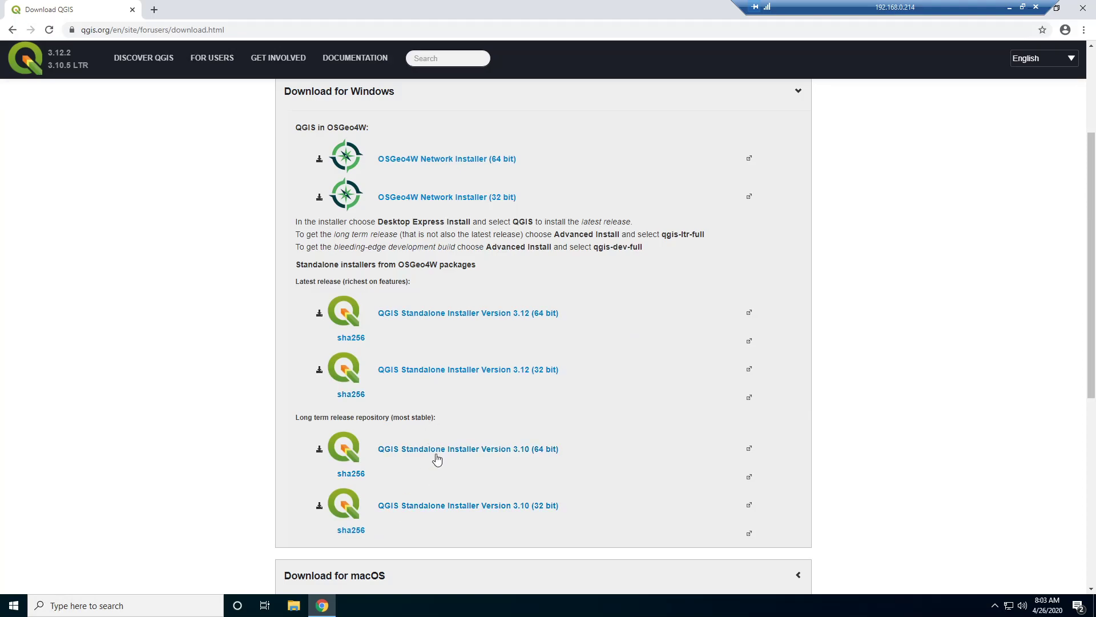
scroll(423, 433, up, 1)
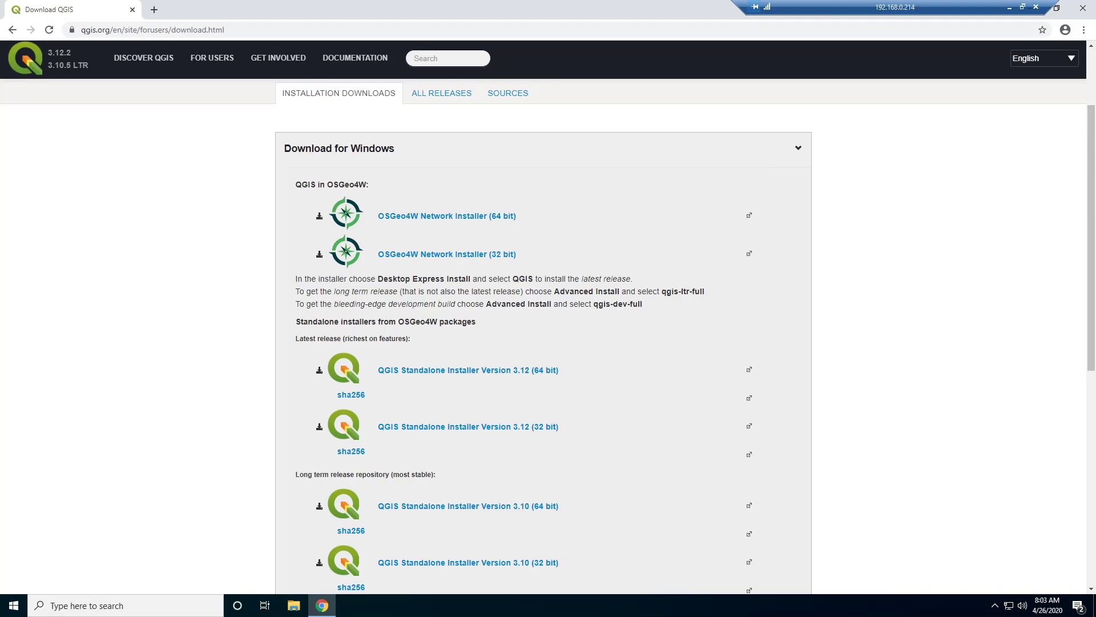
drag(365, 184, 327, 184)
drag(474, 322, 431, 291)
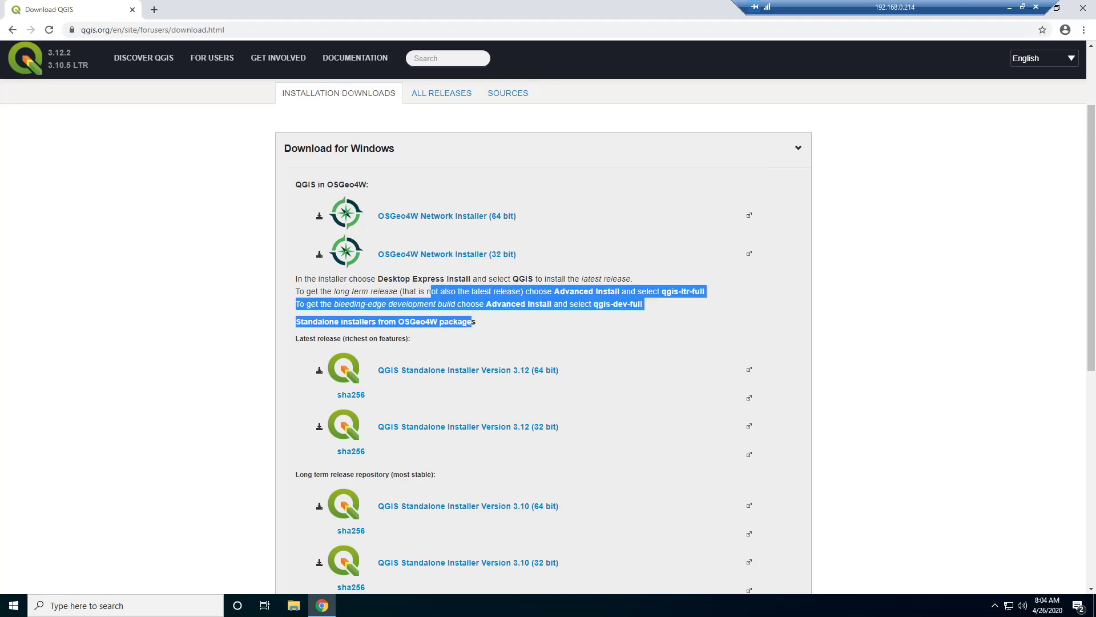
click(431, 291)
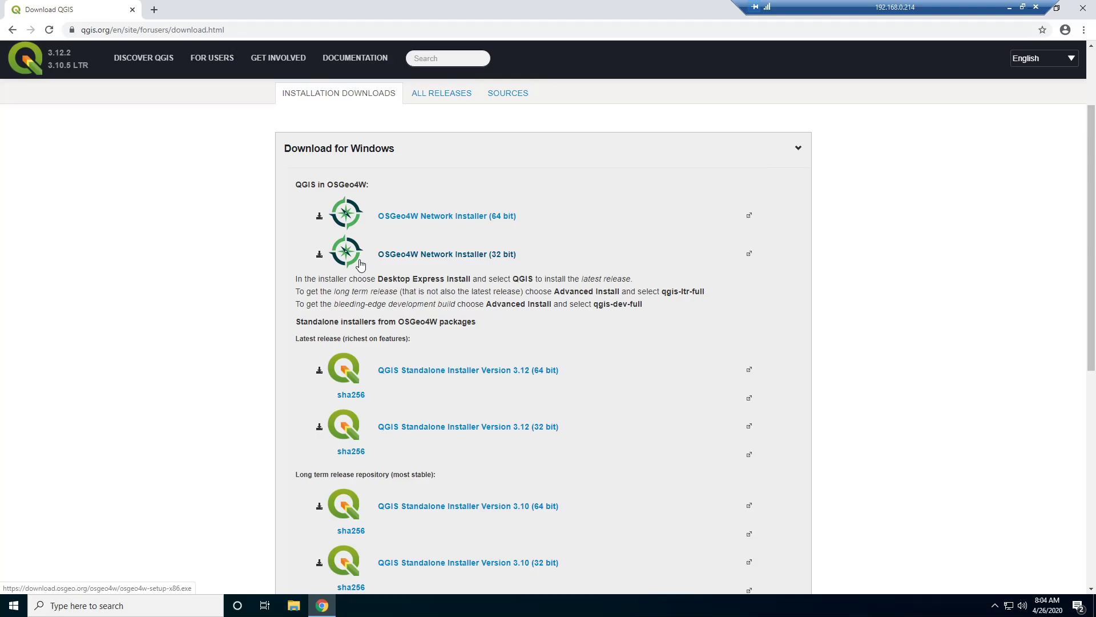
Step: Scroll down to the OSGeo4W standalone installers section, highlighting its heading
scroll(382, 291, down, 1)
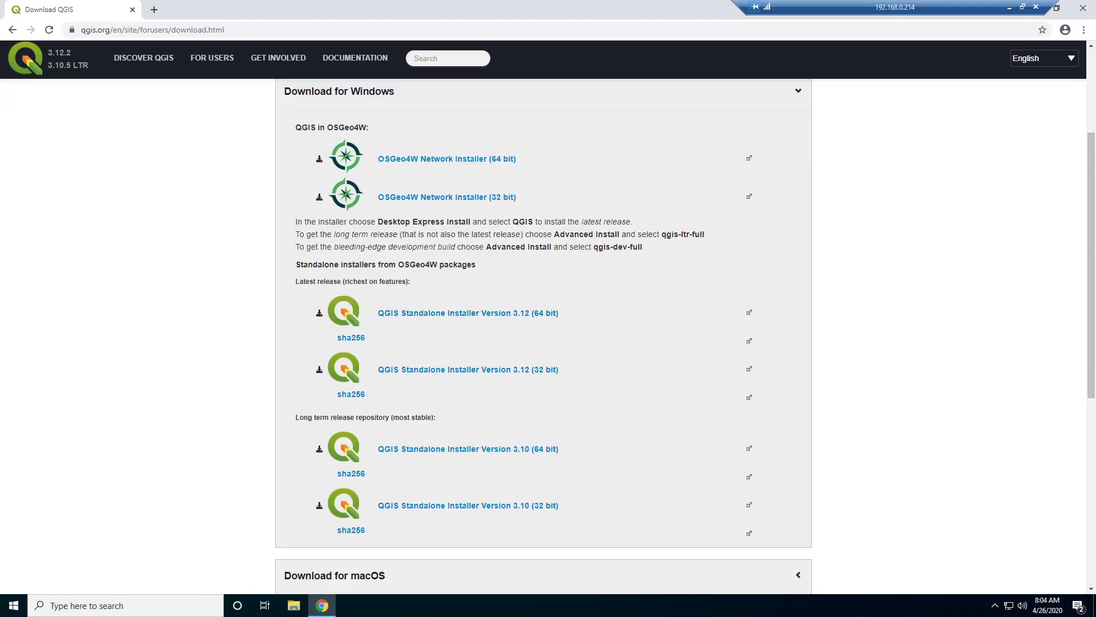
drag(299, 265, 467, 264)
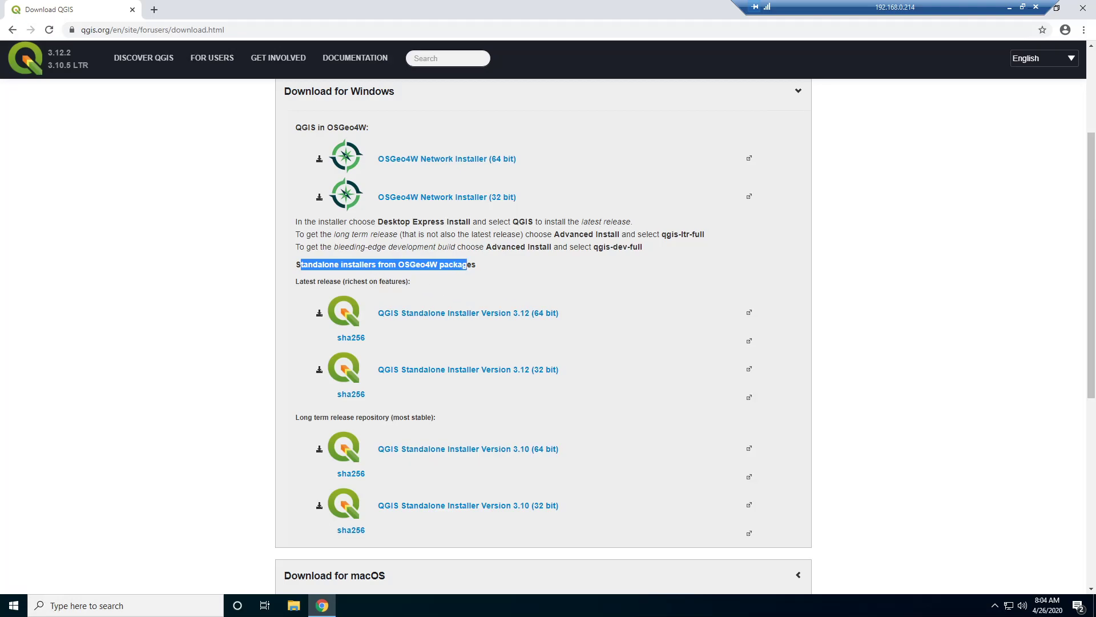
click(387, 273)
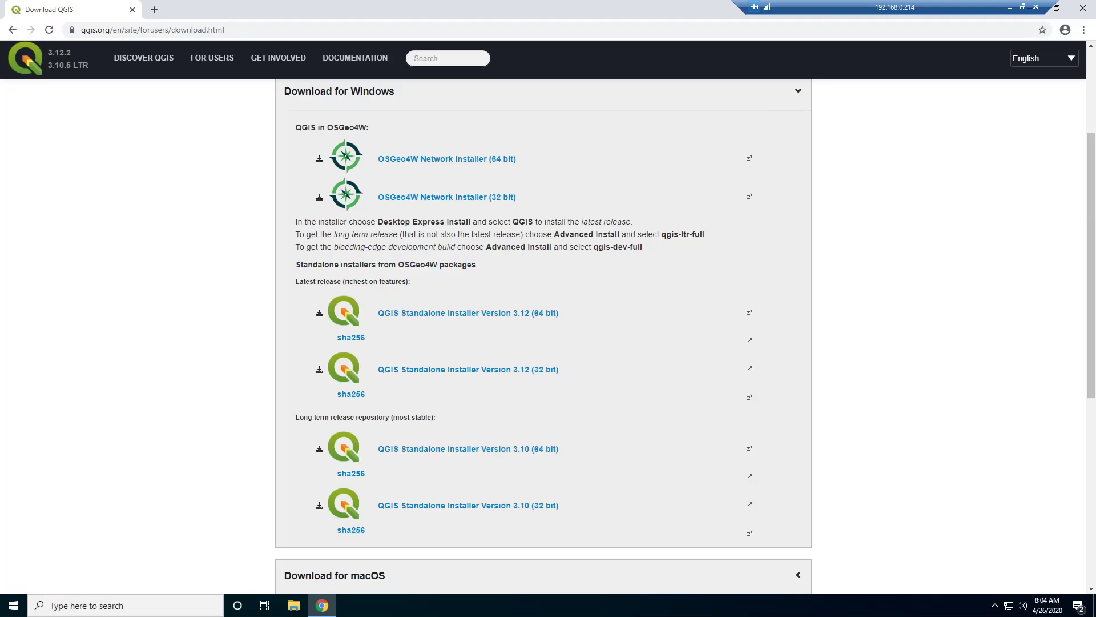
drag(395, 264, 454, 264)
click(454, 264)
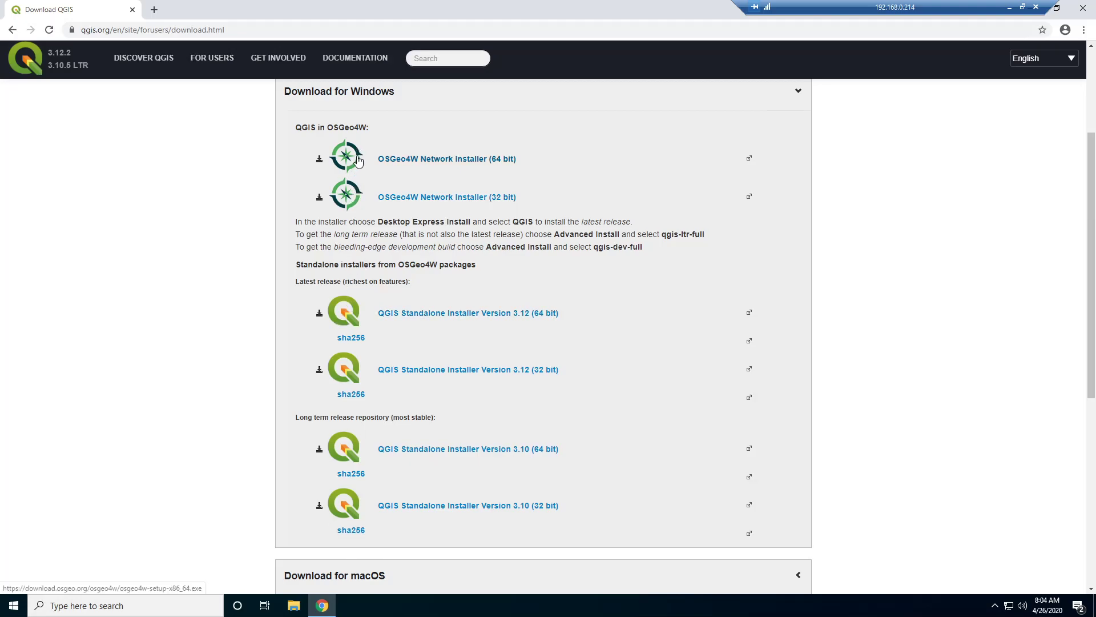
scroll(541, 318, down, 1)
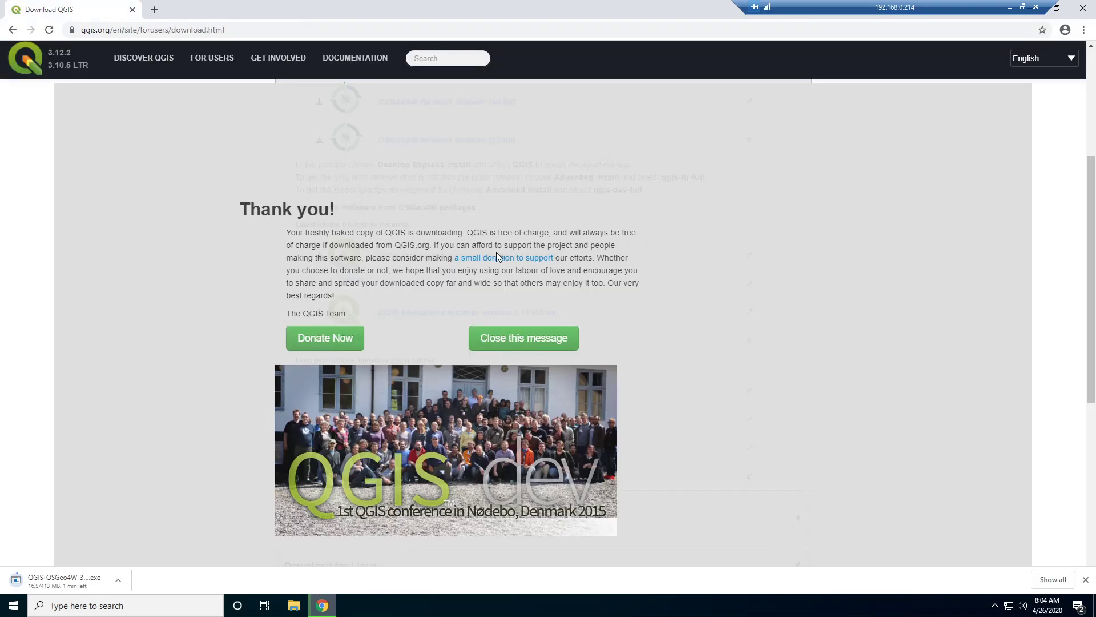
Step: Dismiss the thank-you message and run the downloaded QGIS-OSGeo4W installer
click(506, 340)
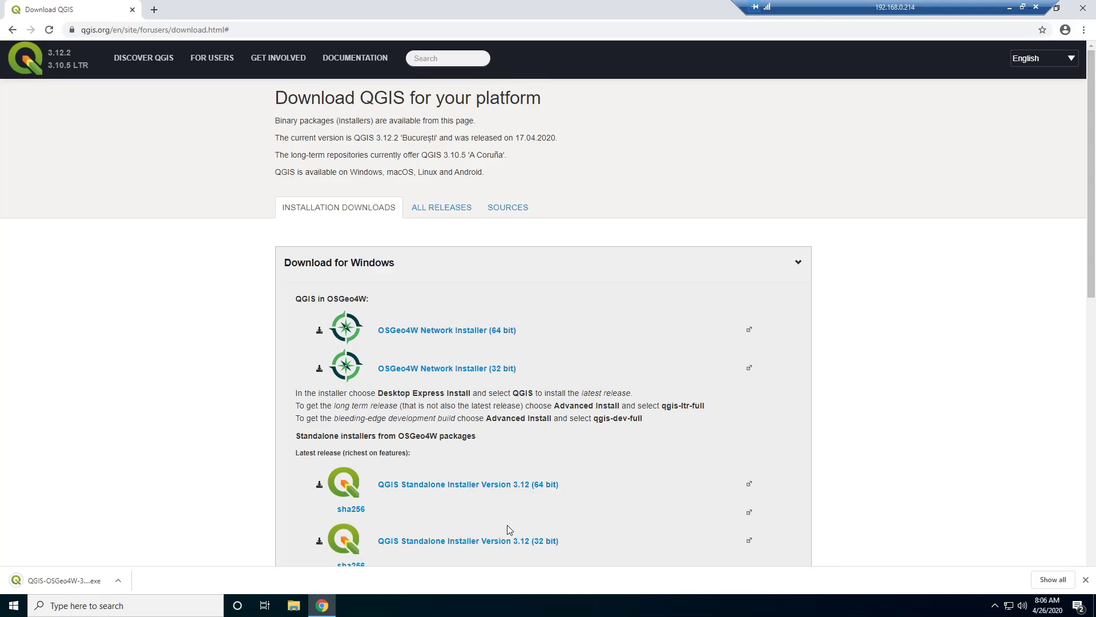
click(77, 582)
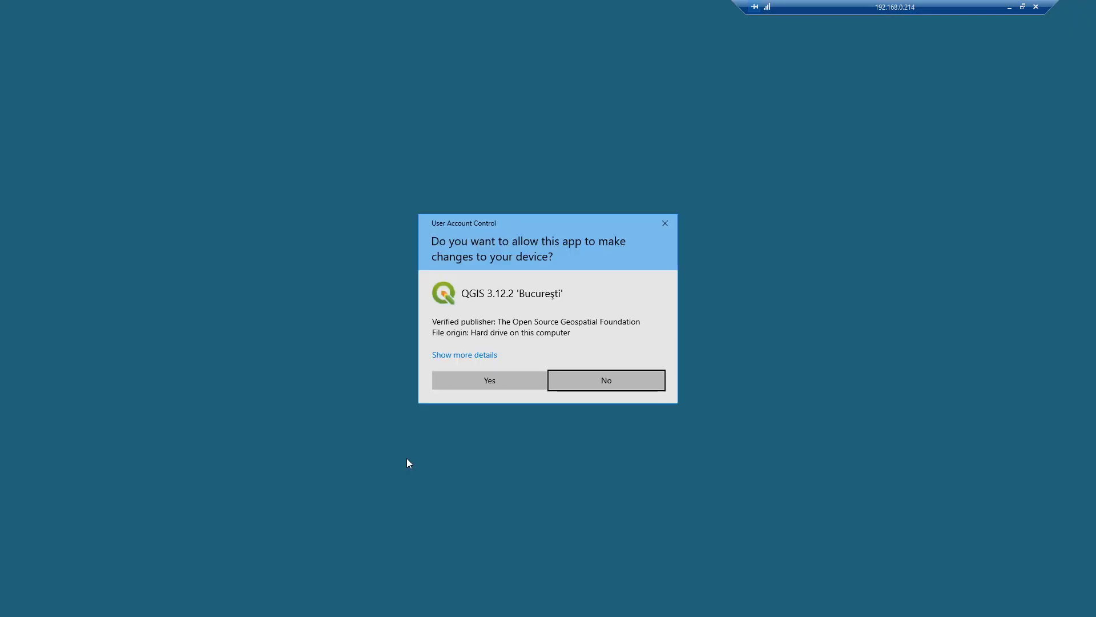
Step: Allow the QGIS installer through User Account Control and close Chrome
click(472, 381)
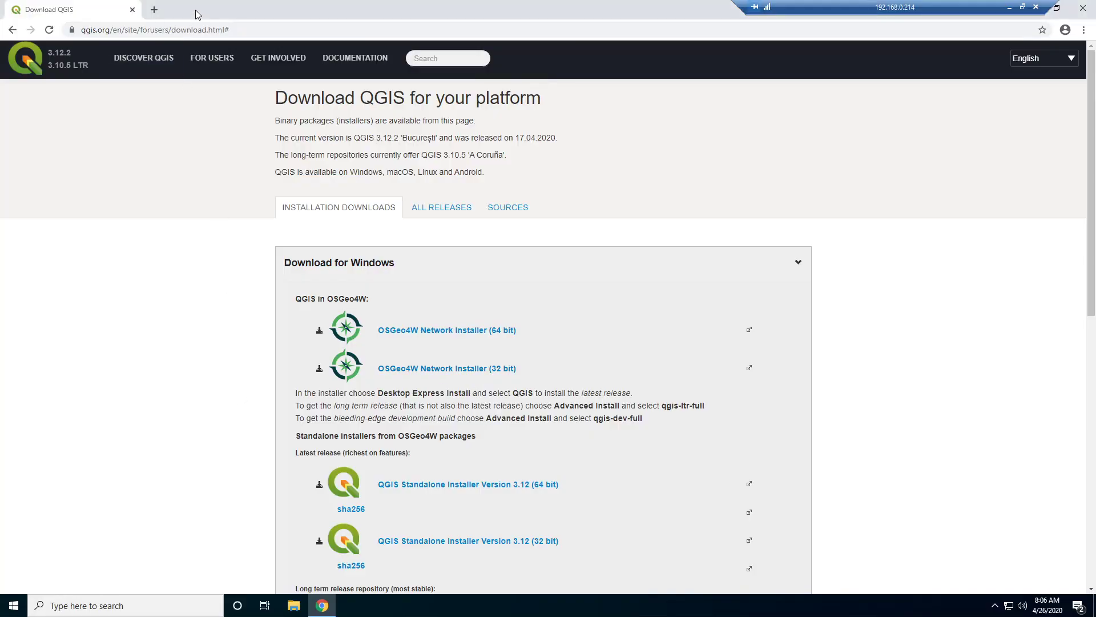
click(132, 10)
drag(478, 200, 437, 194)
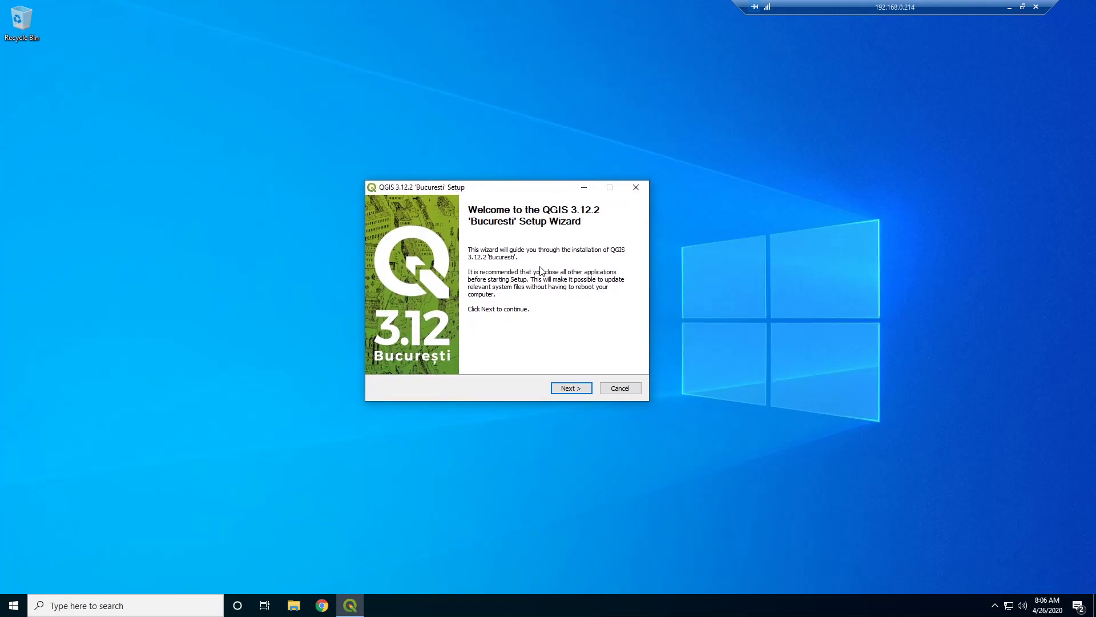
Step: Install QGIS 3.12.2 with the licence accepted, default location and default components
click(570, 390)
click(569, 389)
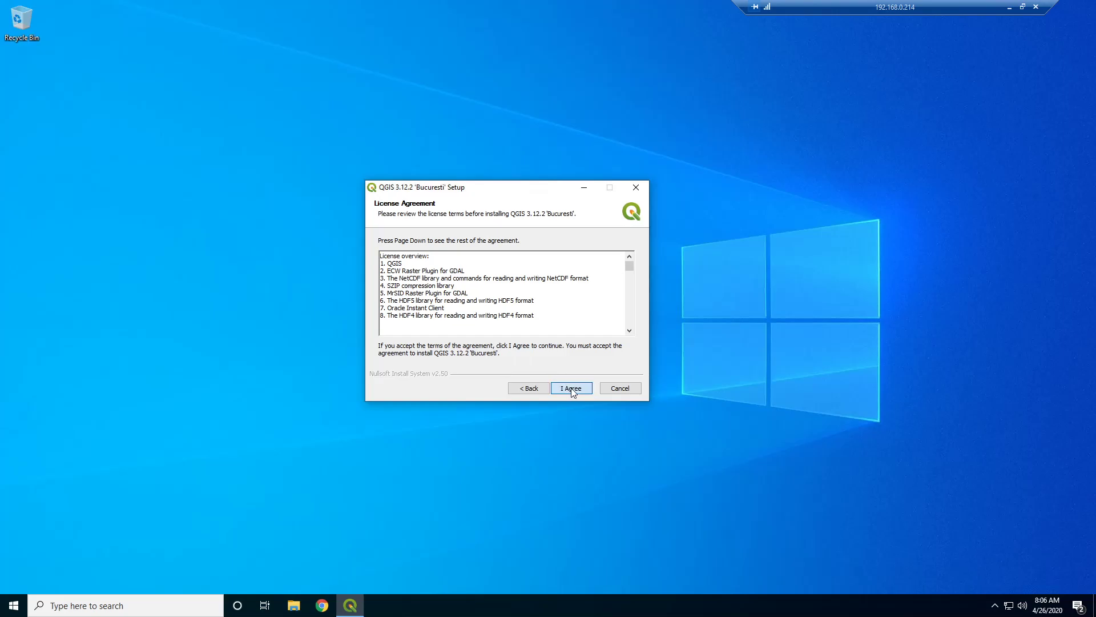
click(572, 390)
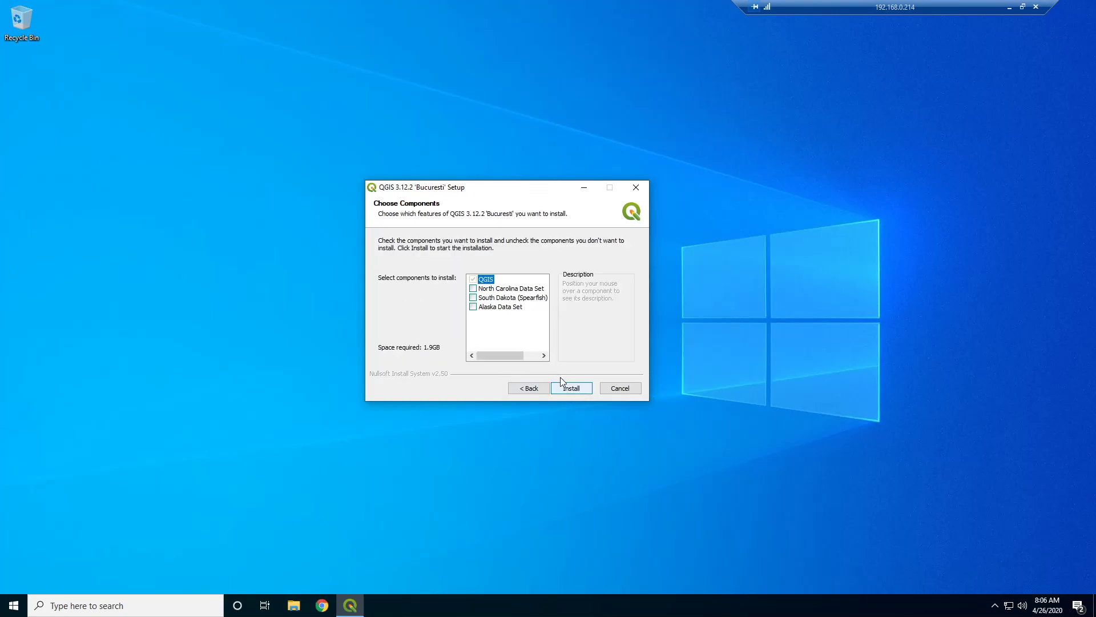
click(570, 392)
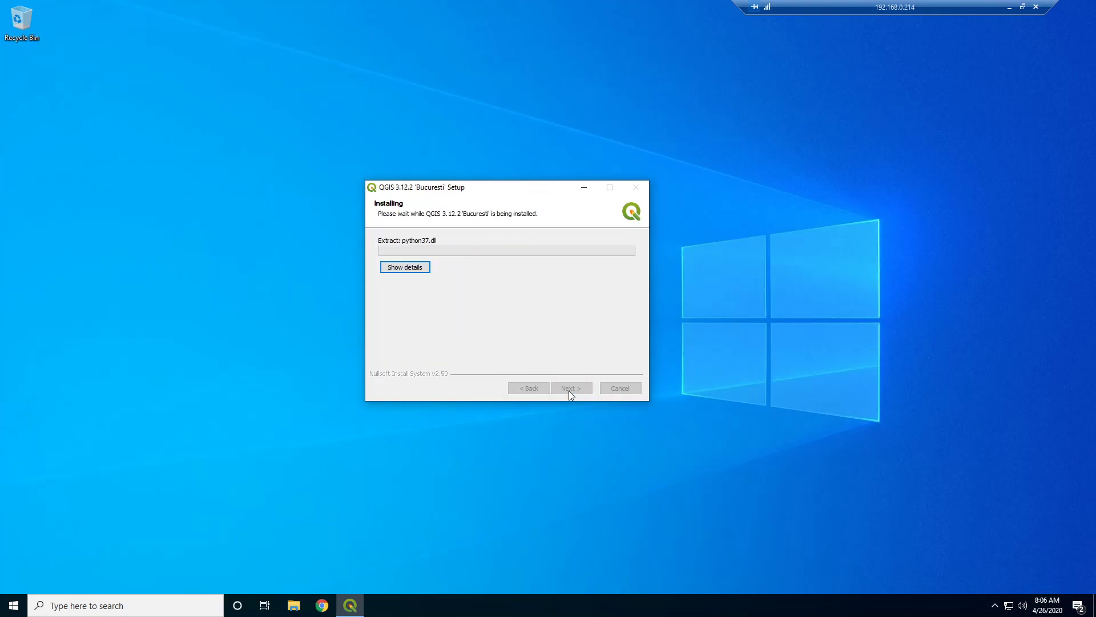
click(419, 271)
drag(451, 196, 445, 177)
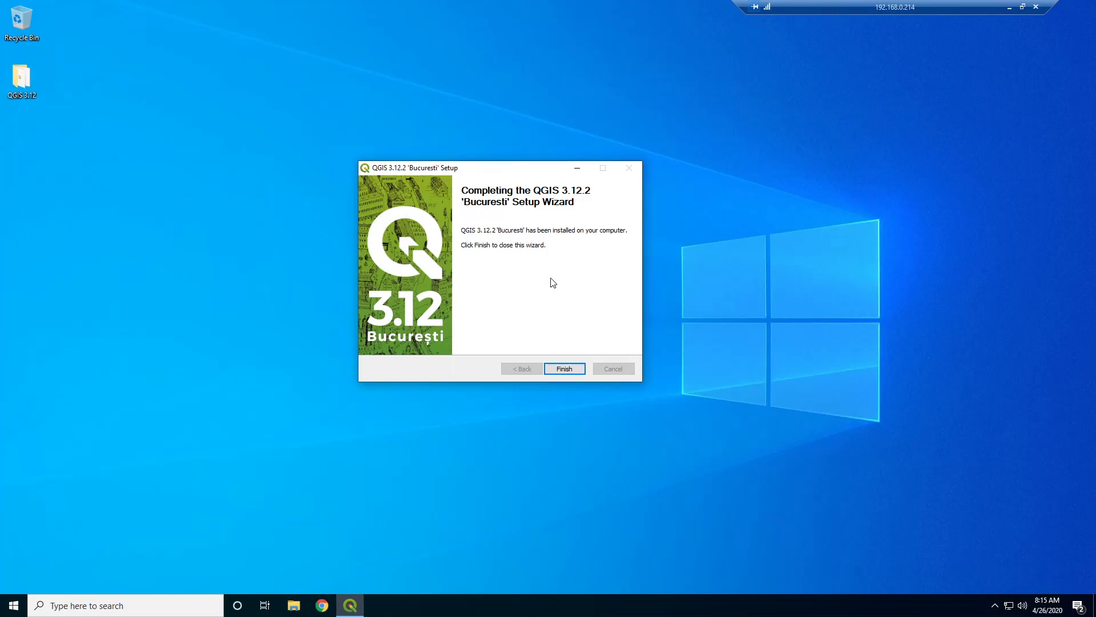
Step: Close the setup wizard, pin QGIS3 to the taskbar from the Start menu, and launch it
click(573, 370)
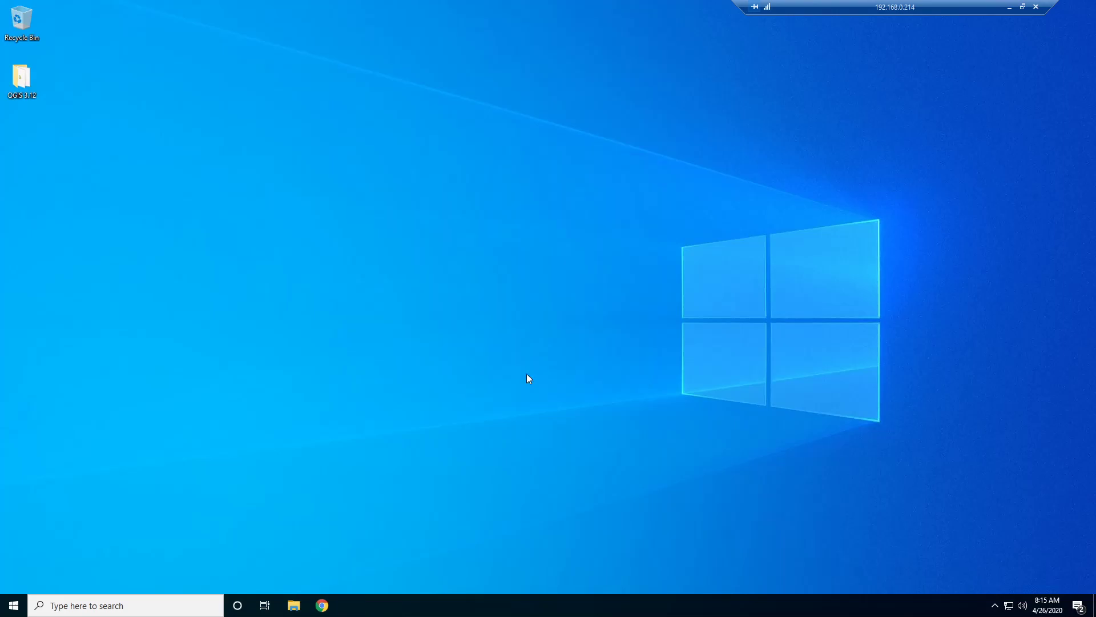
key(super)
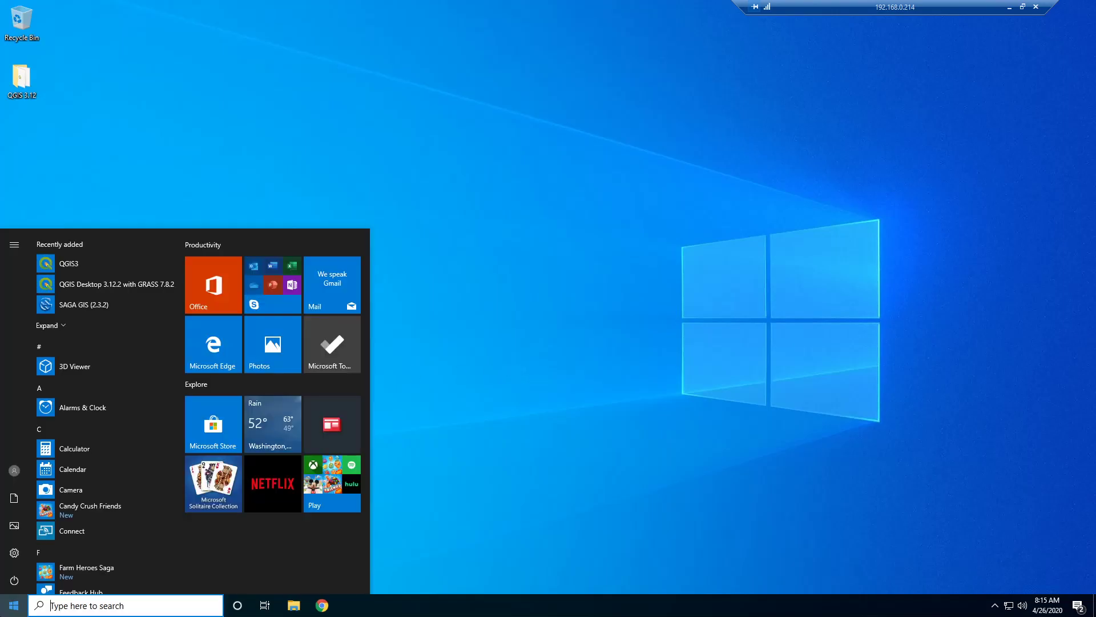
text(qgis)
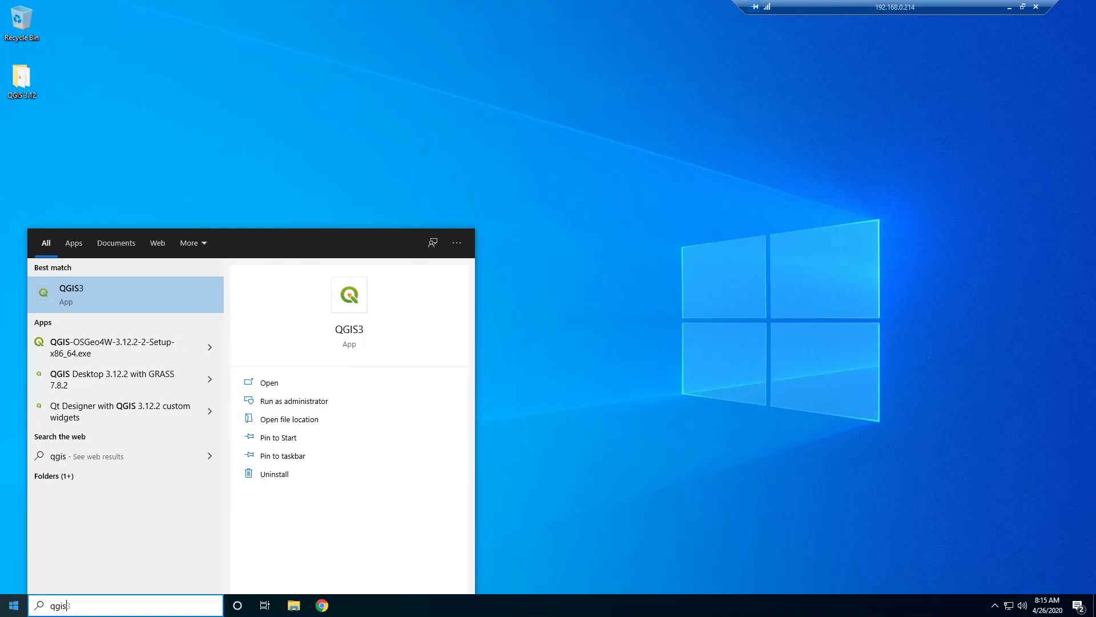
right_click(112, 300)
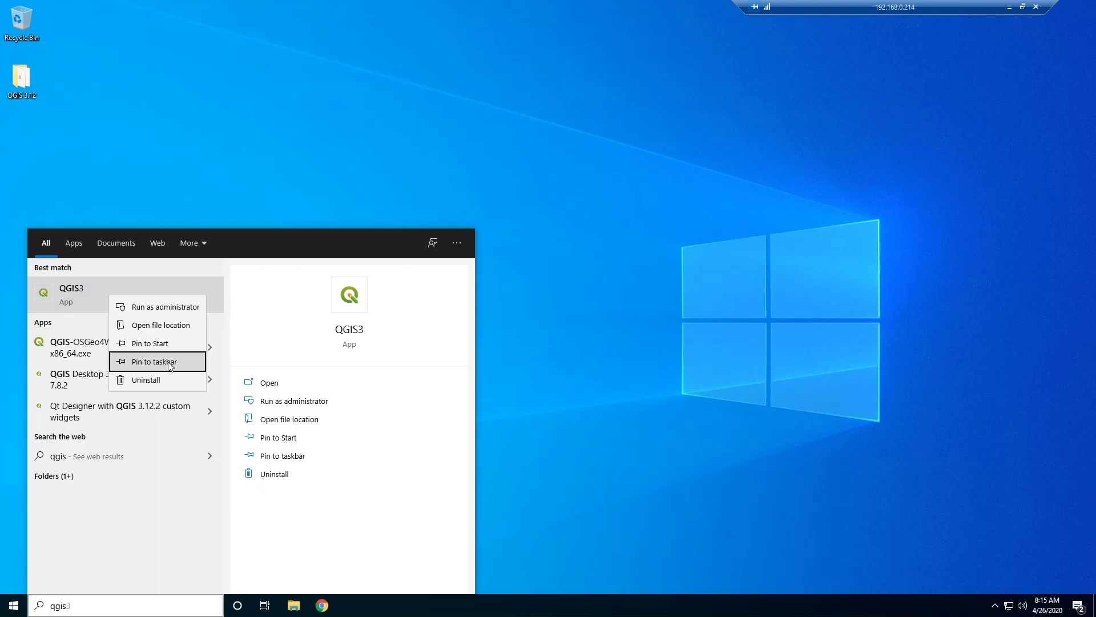
click(134, 361)
click(611, 476)
click(350, 606)
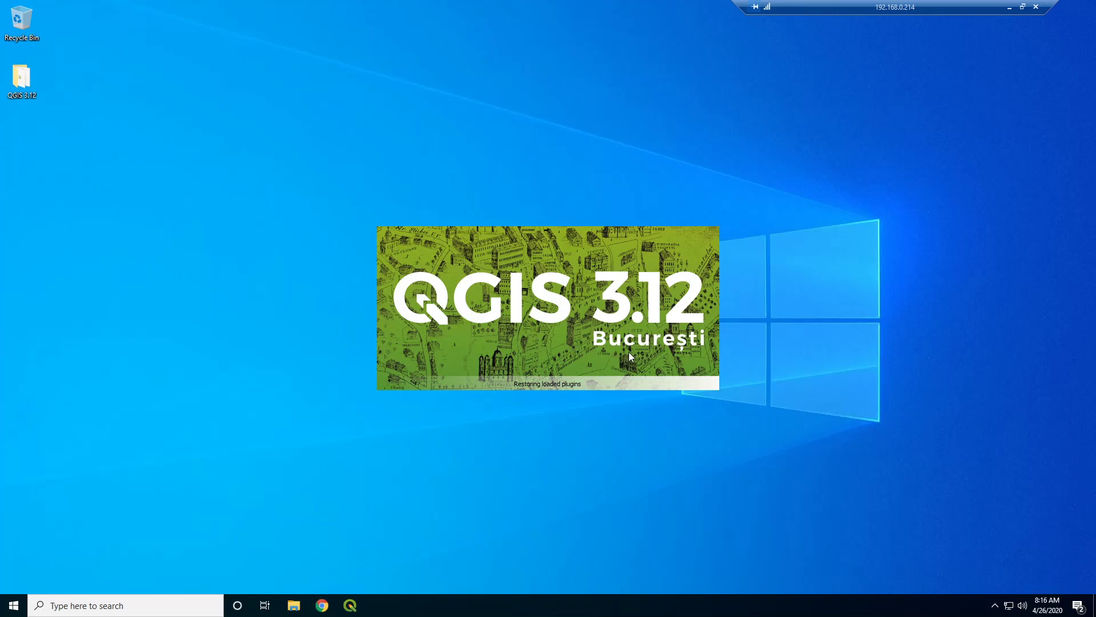
Step: Search Google for Bucureşti in Chrome, then close the browser
click(323, 598)
text(bucurești)
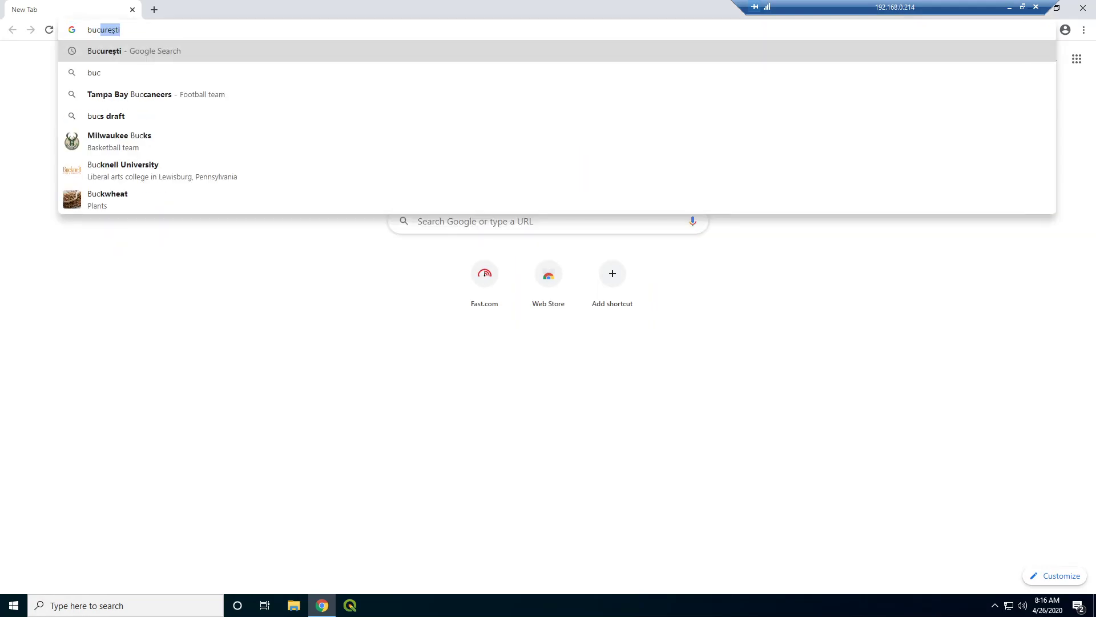
key(Return)
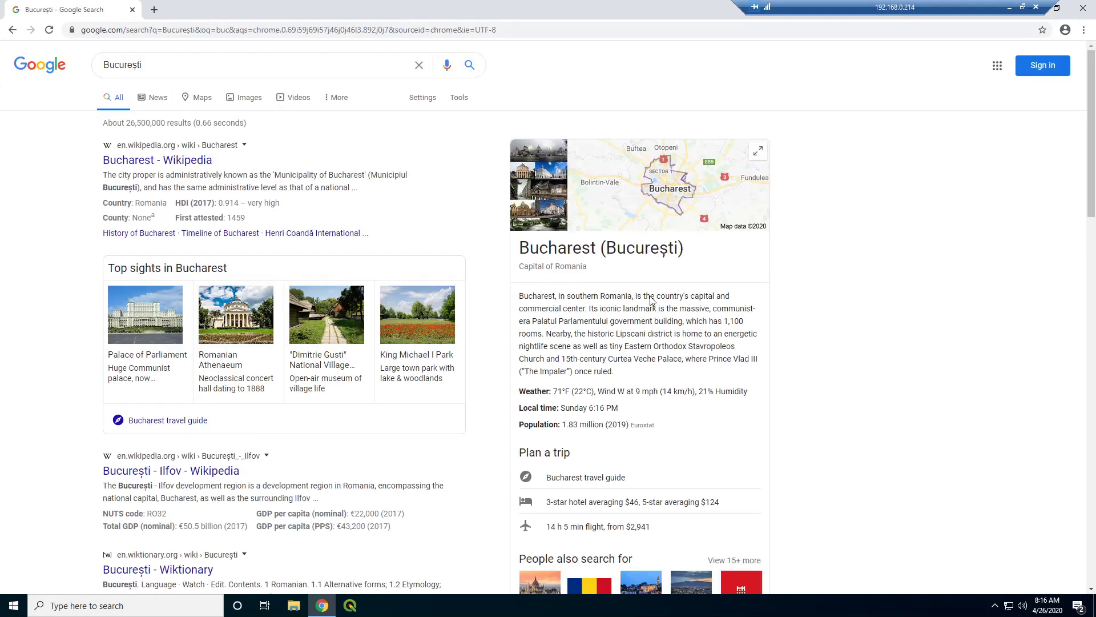
click(133, 11)
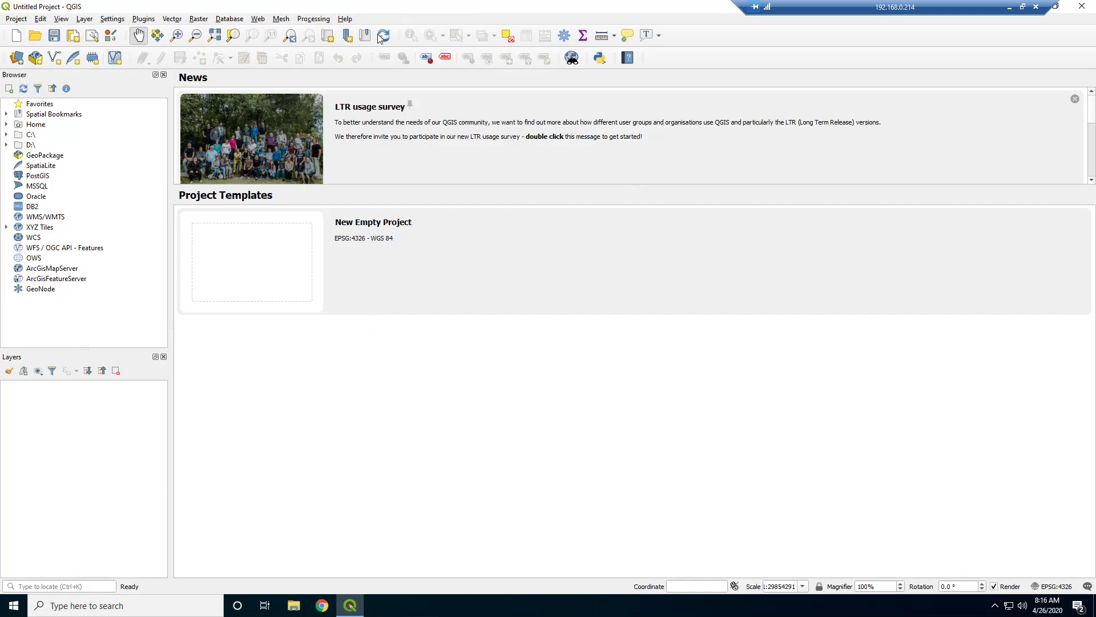
Step: Hide the news feed, start a new empty project, and widen the map area
click(1076, 101)
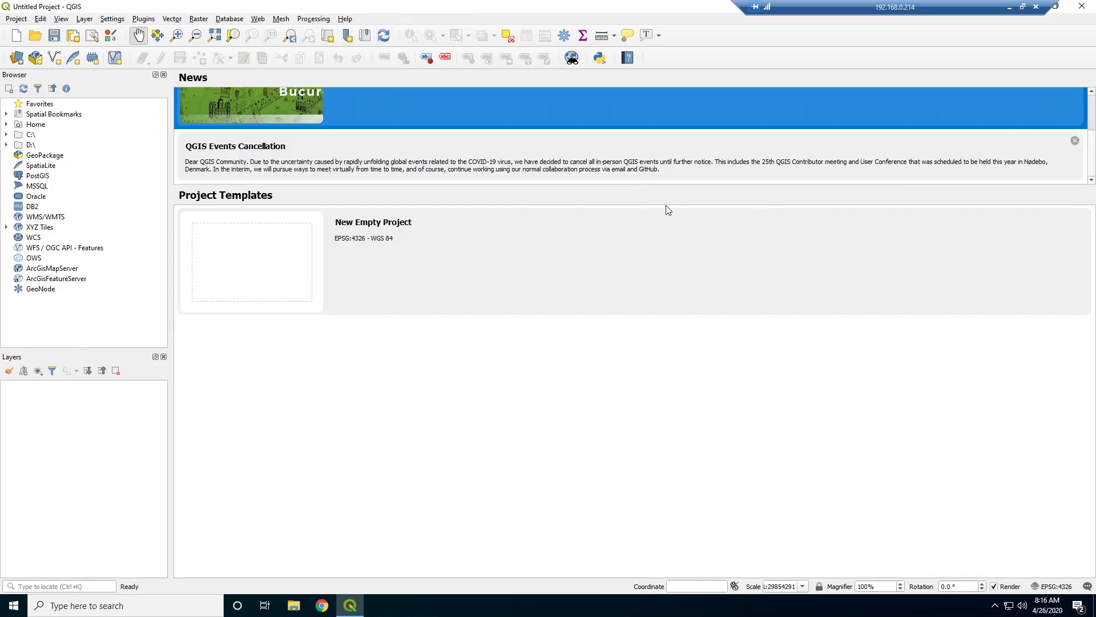
scroll(1073, 138, up, 2)
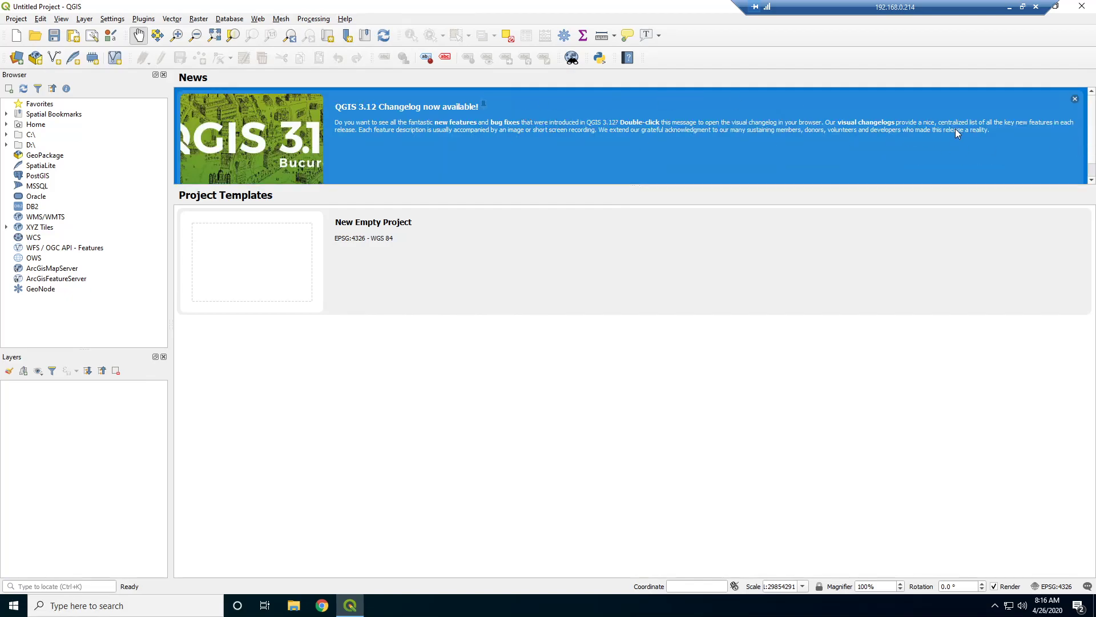
click(1075, 100)
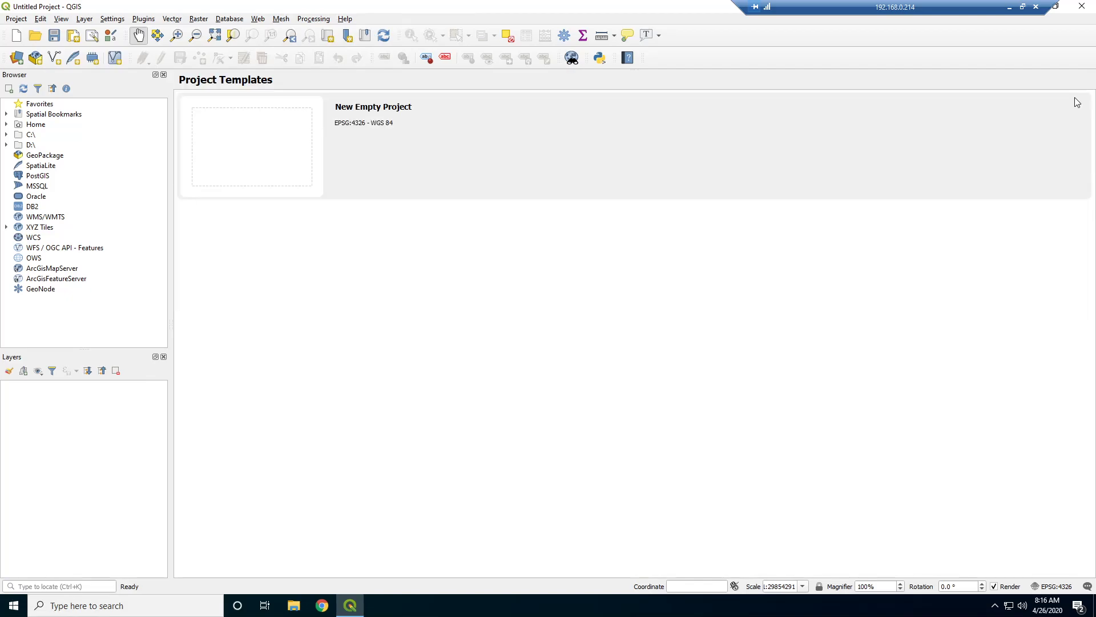
double_click(265, 133)
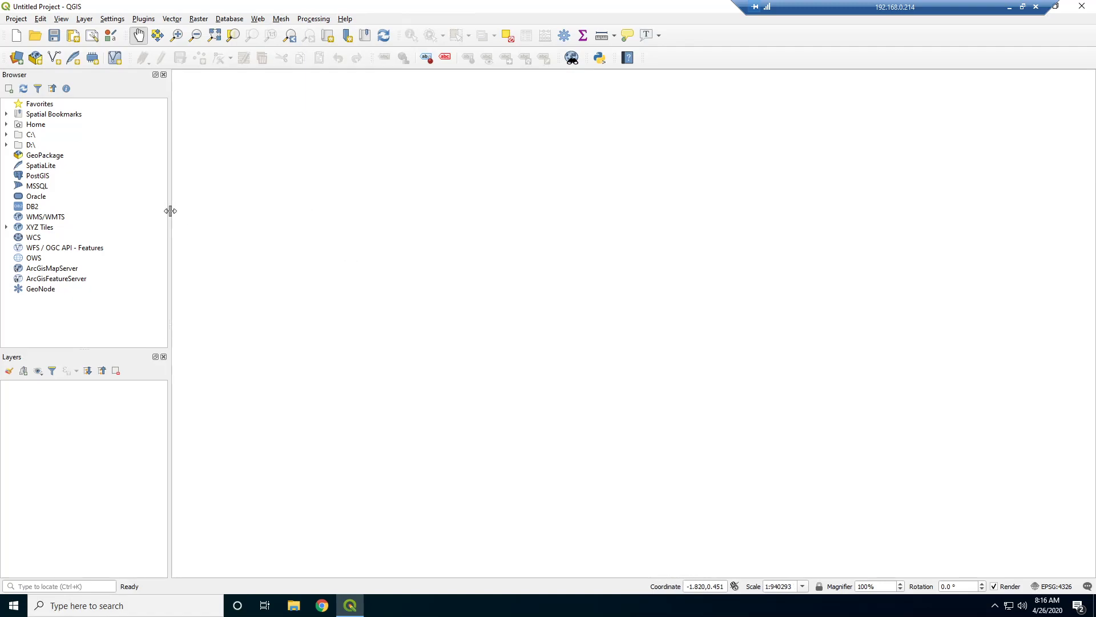
drag(170, 210, 162, 211)
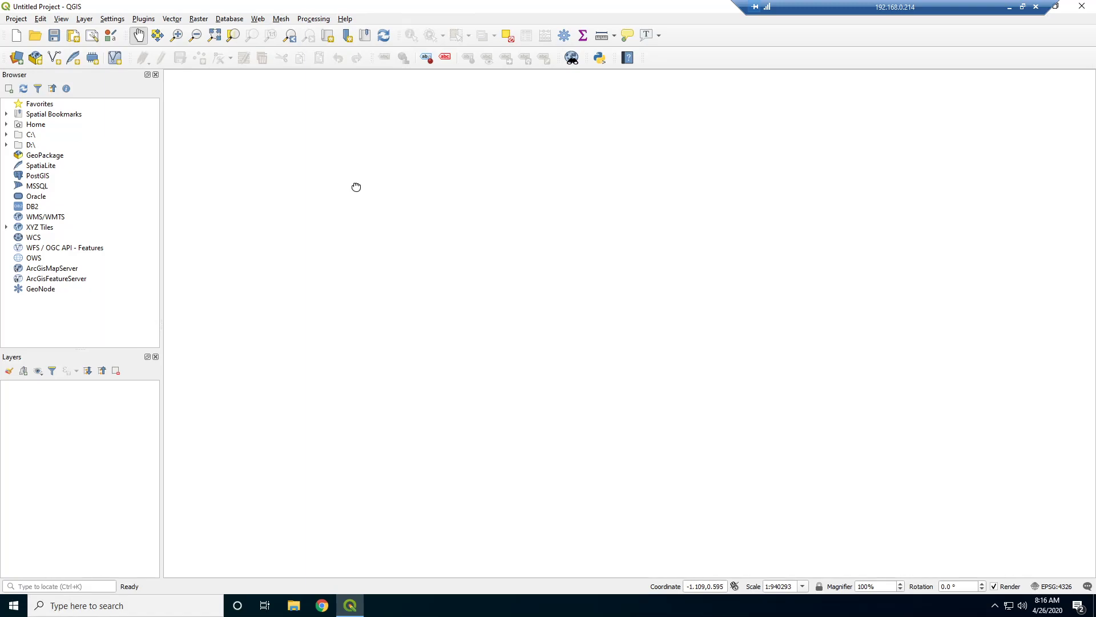
drag(355, 186, 406, 269)
Step: Add the OpenStreetMap XYZ tiles to the map and zoom in toward Europe and the Middle East
click(6, 227)
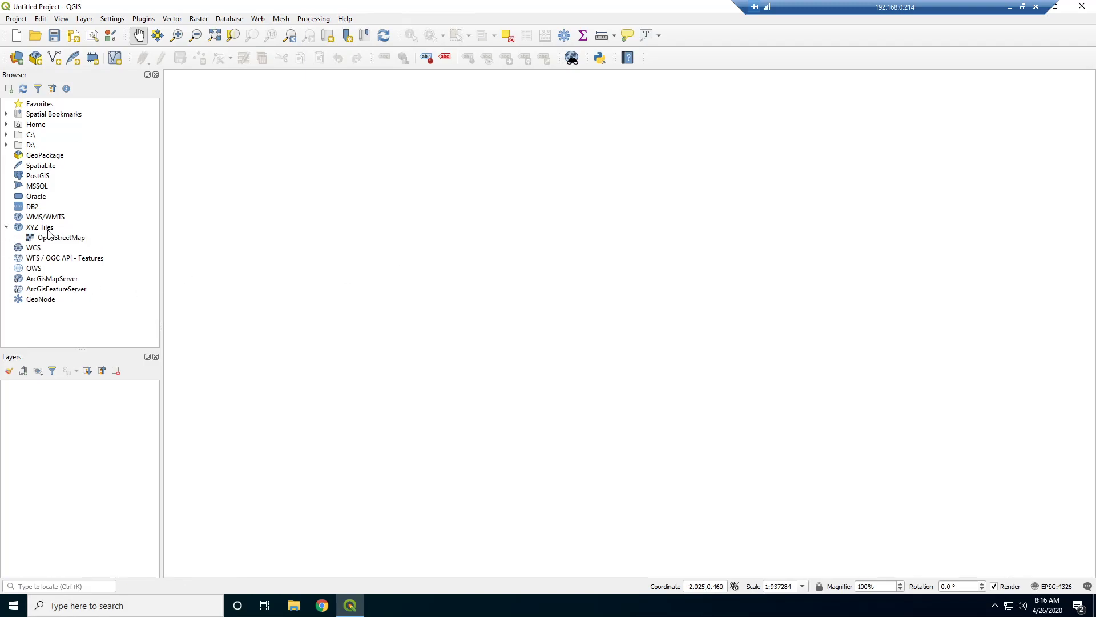
click(7, 228)
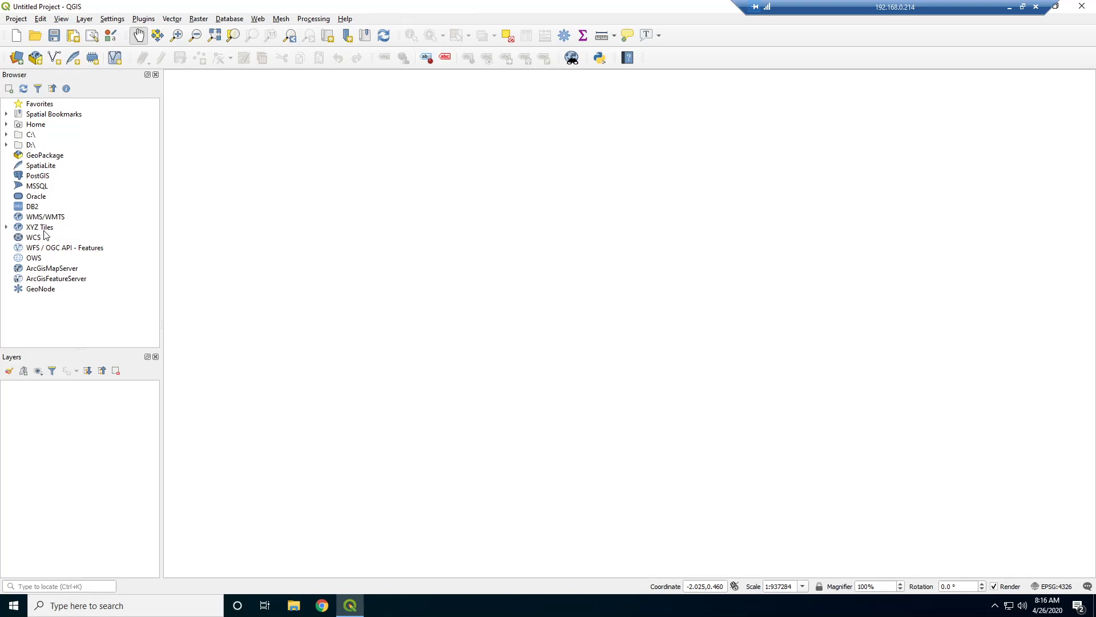
click(44, 228)
click(6, 228)
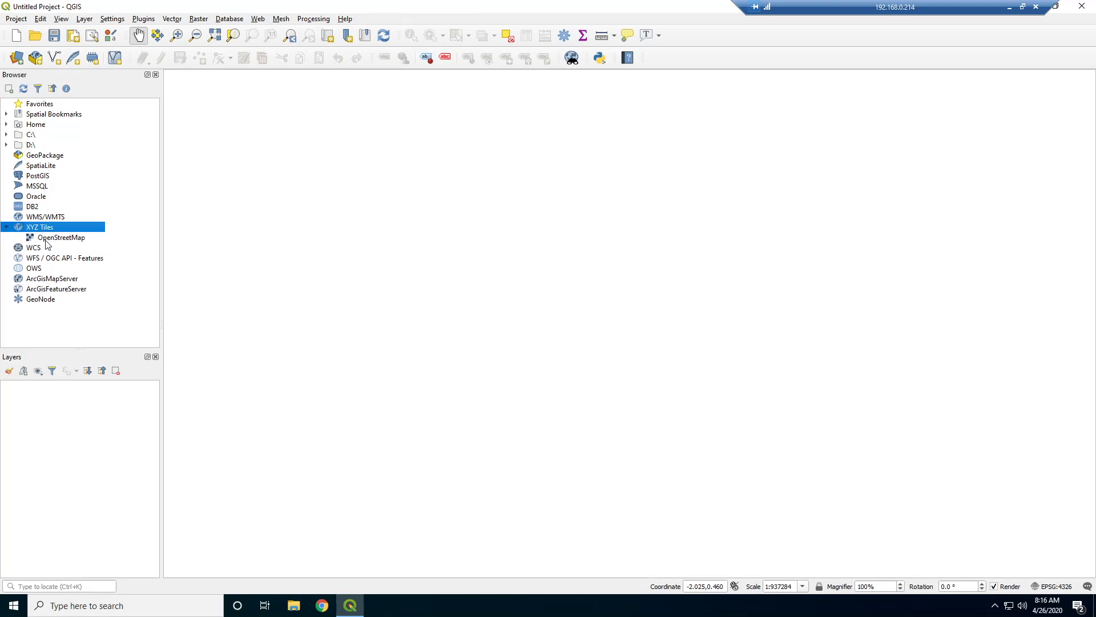
drag(46, 241, 357, 266)
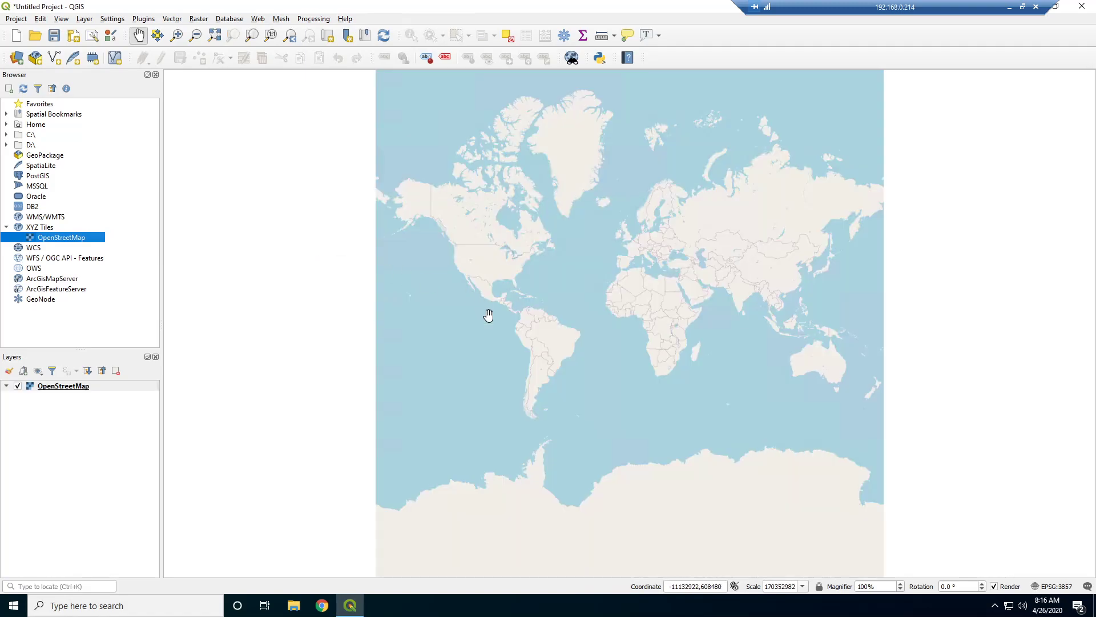
drag(694, 286, 636, 327)
scroll(628, 341, up, 1)
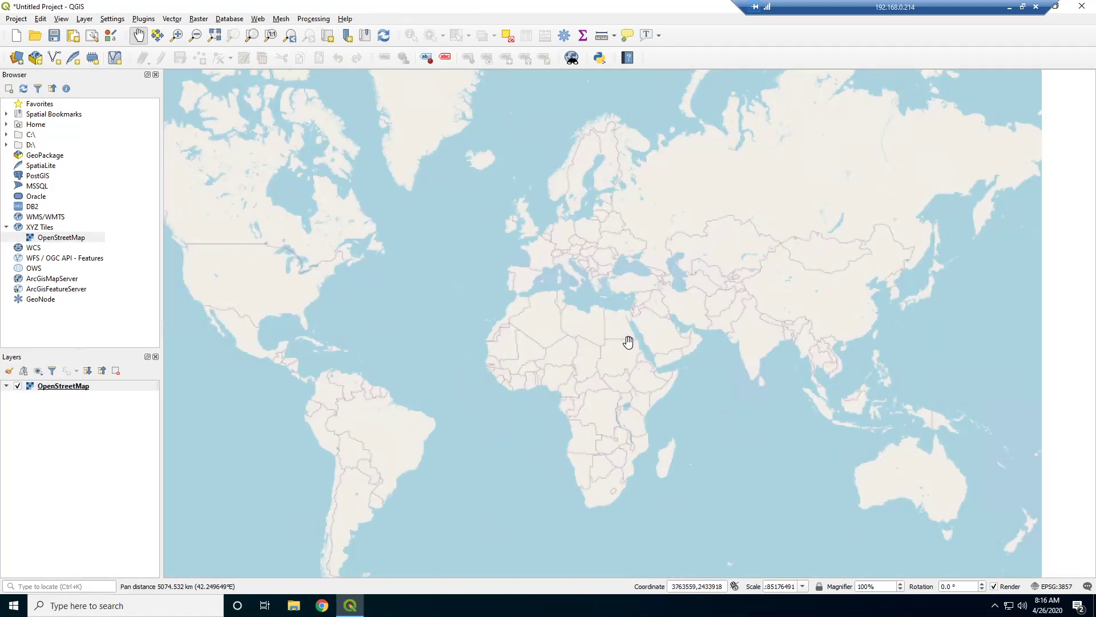
scroll(628, 341, up, 1)
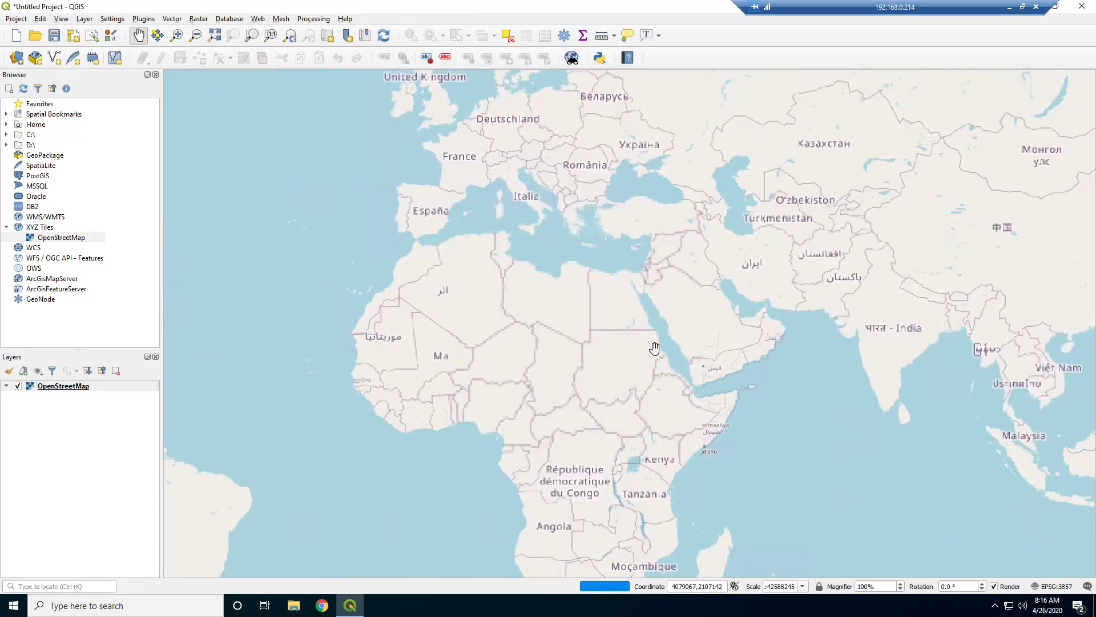
drag(655, 348, 853, 347)
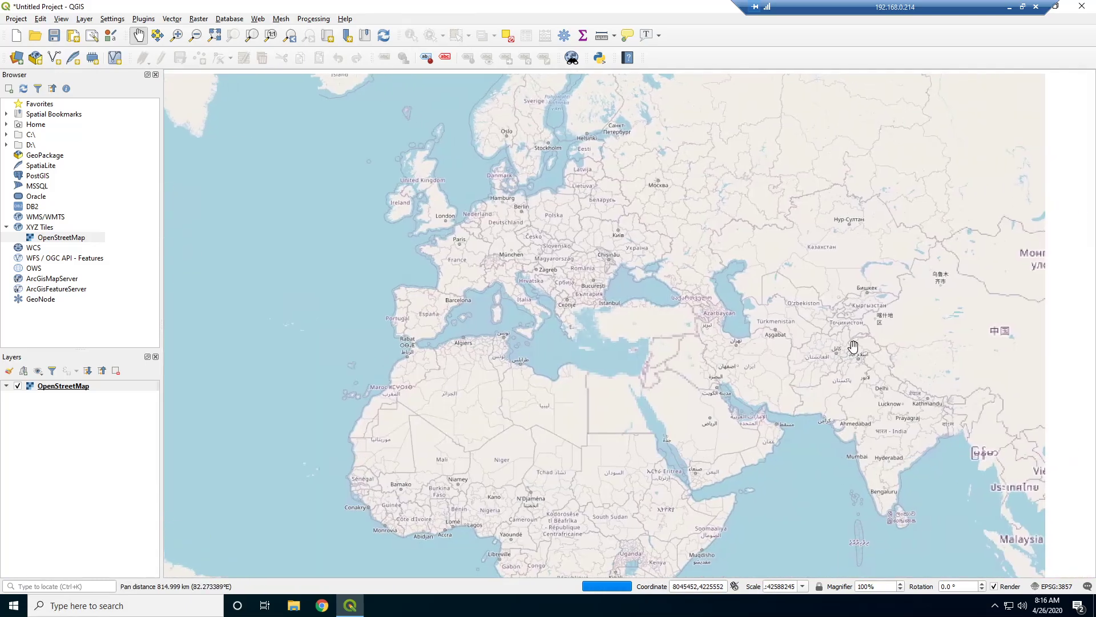
scroll(828, 374, up, 1)
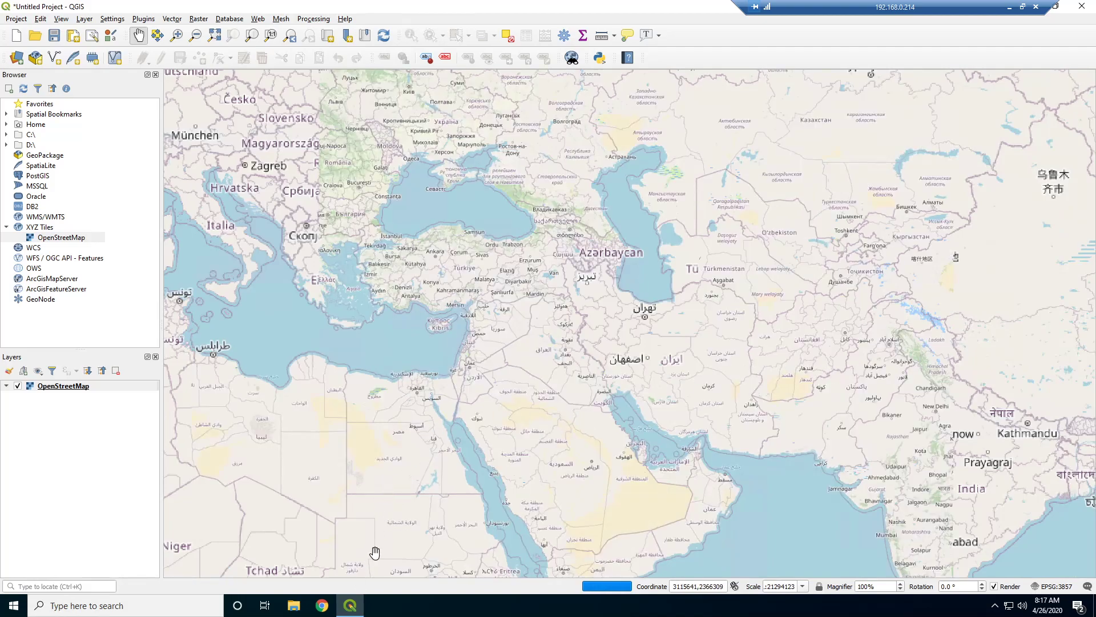
Step: Search Google for 'qgis basemaps' and open the GIS StackExchange question on Google basemaps
click(322, 605)
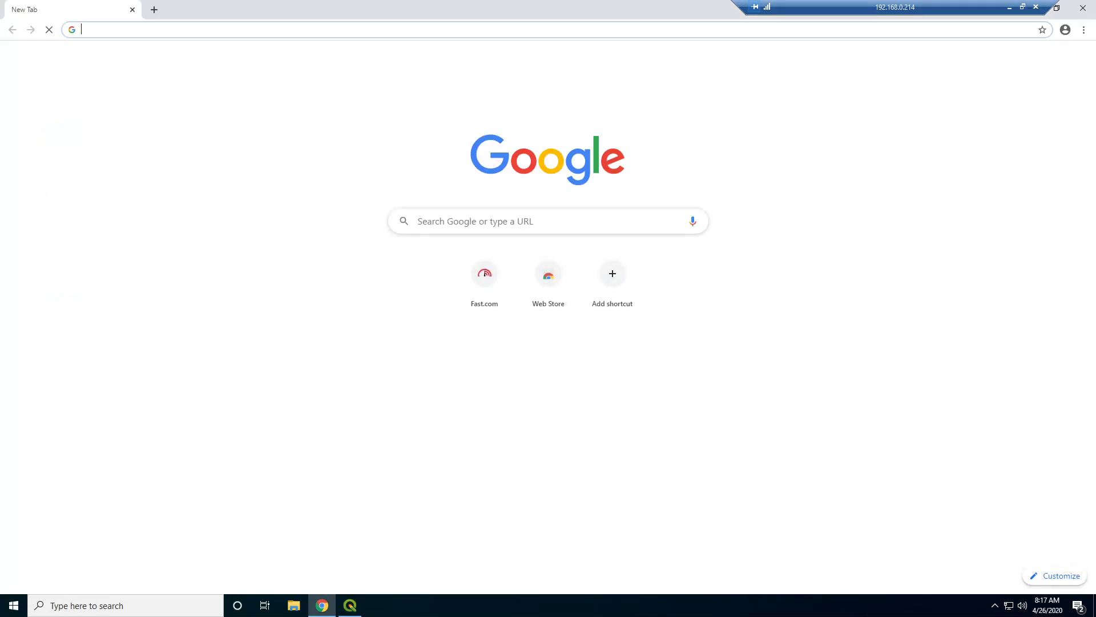
text(g)
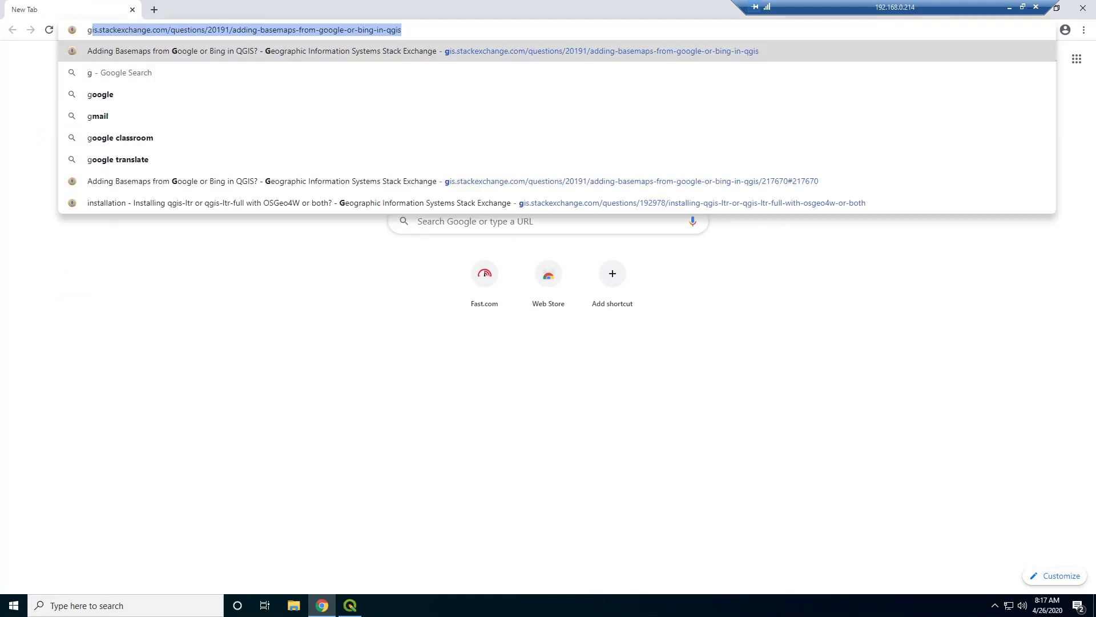
key(BackSpace)
key(BackSpace)
text(qgis base)
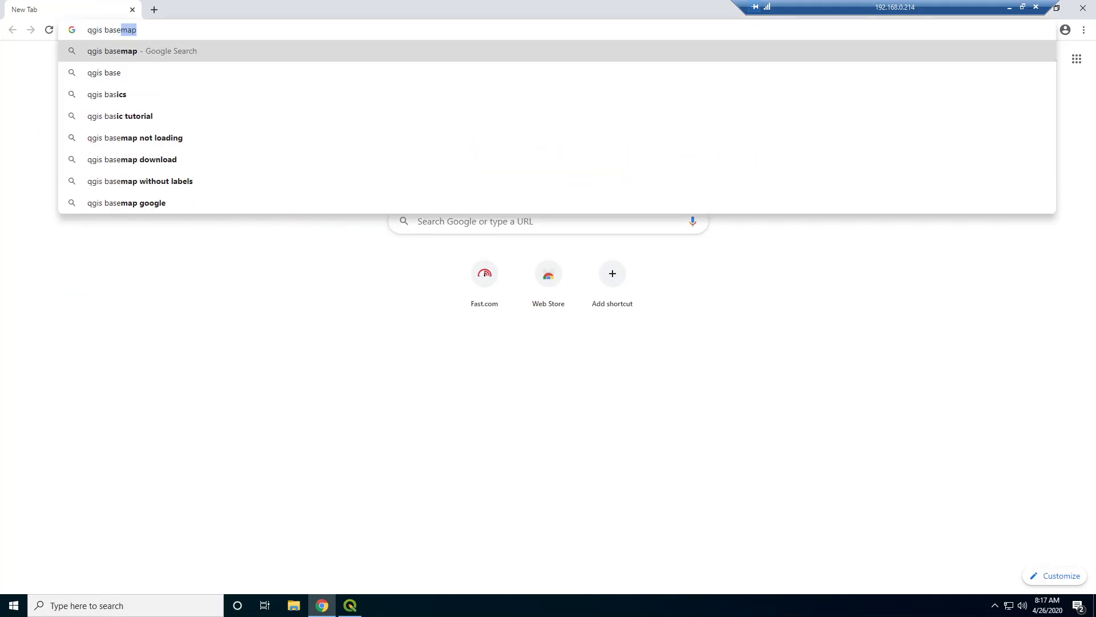
text(maps)
key(Return)
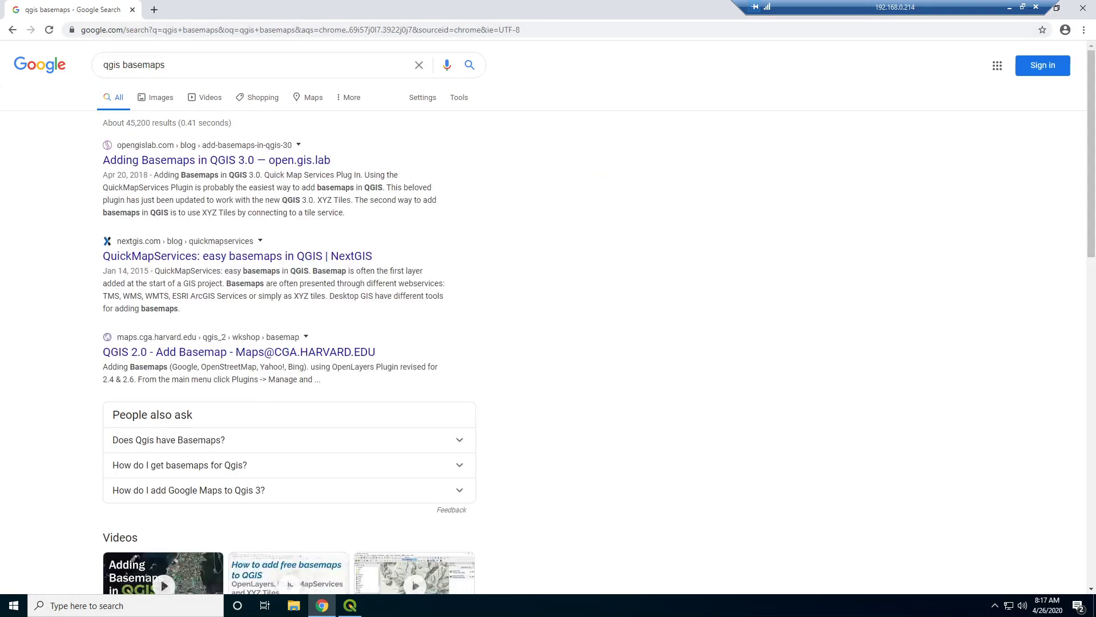
scroll(80, 274, down, 7)
click(153, 377)
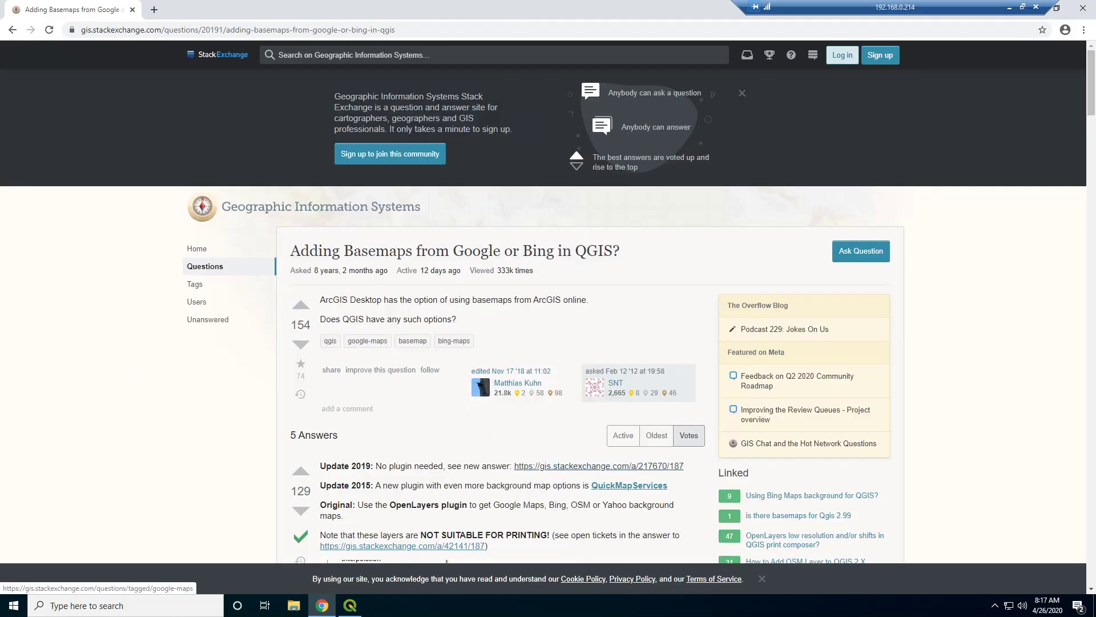
Step: Copy the Google Hybrid tile URL from the 'No plugin required' answer
scroll(330, 304, down, 1)
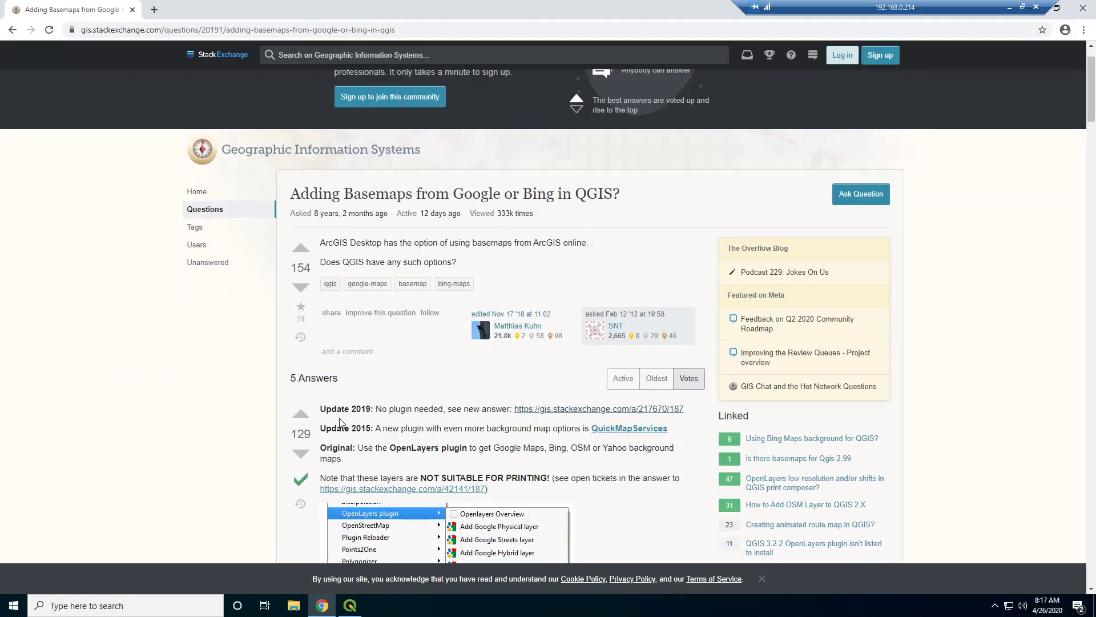
drag(320, 408, 394, 409)
click(555, 410)
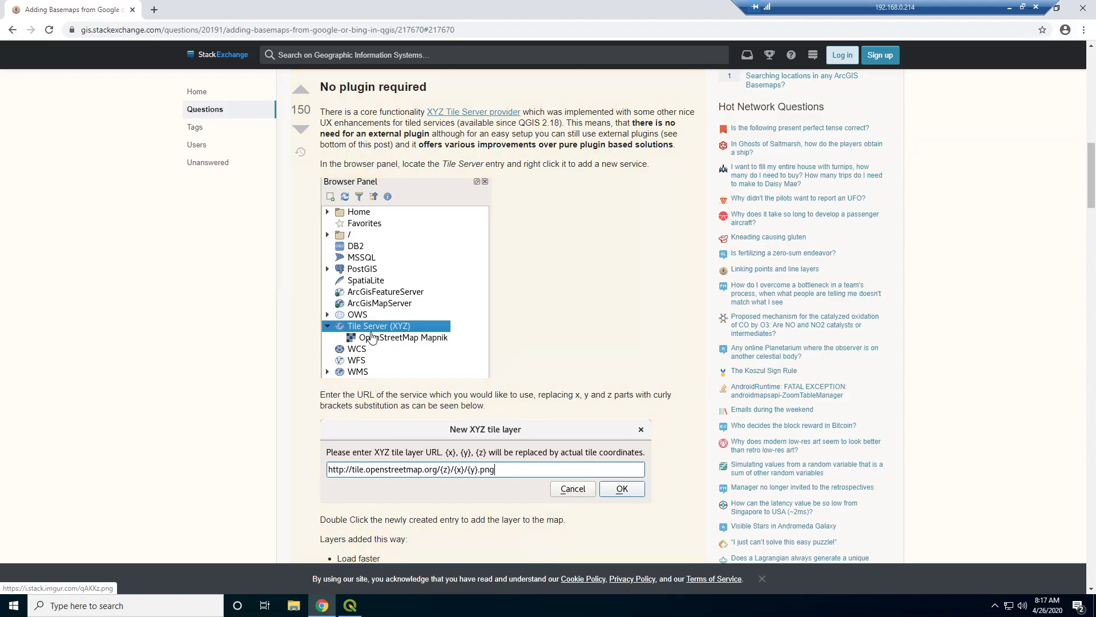
scroll(408, 343, down, 3)
scroll(390, 392, down, 5)
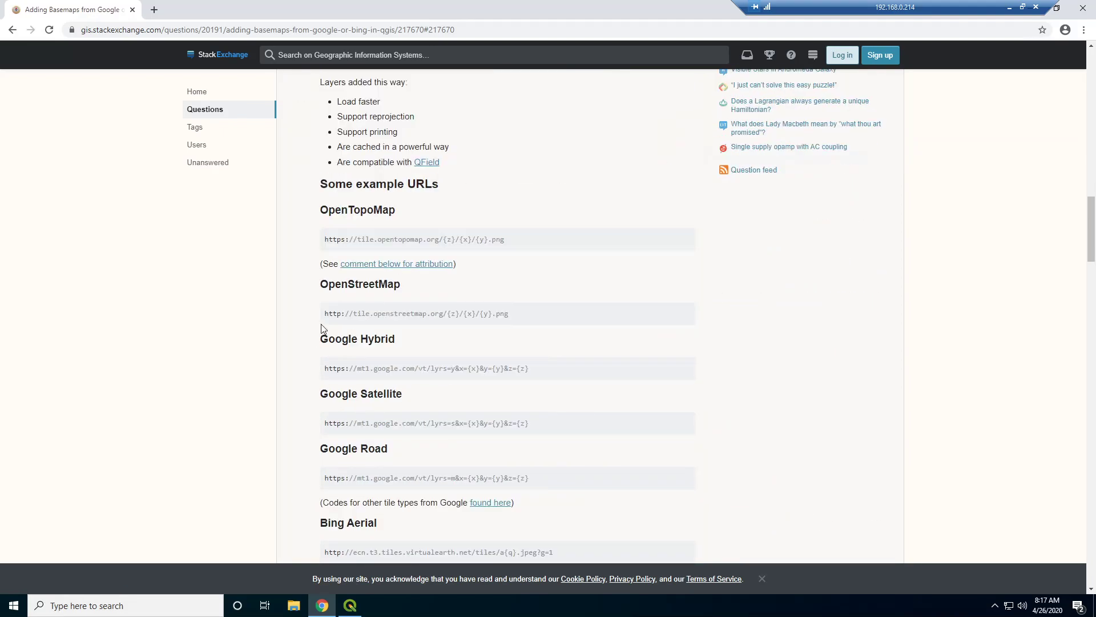
scroll(508, 314, down, 1)
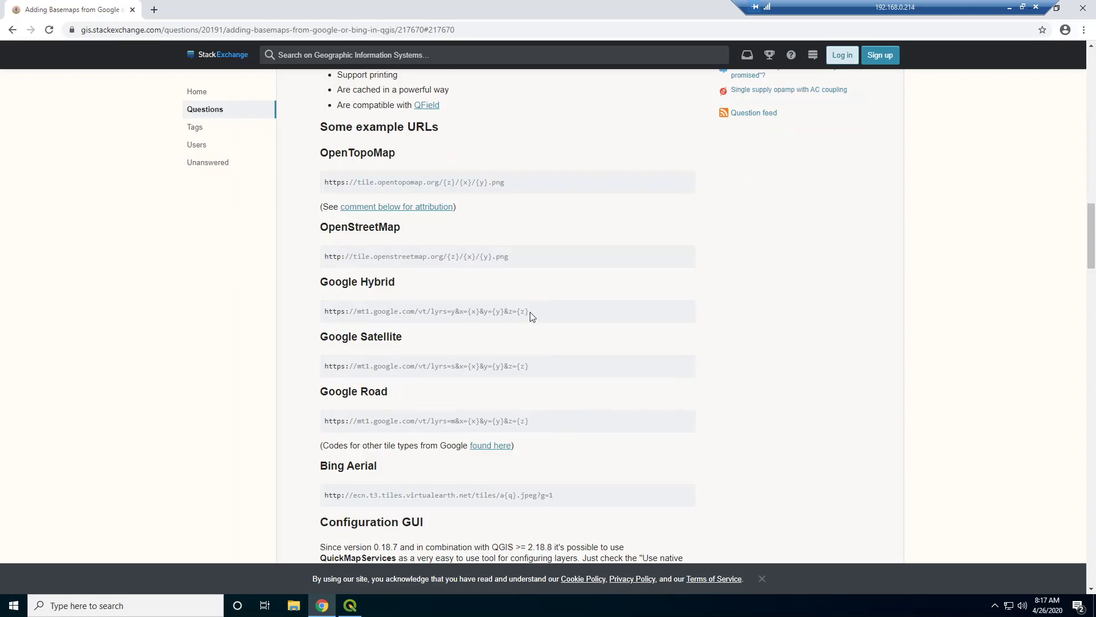
drag(530, 314, 323, 312)
key(ctrl+c)
right_click(337, 312)
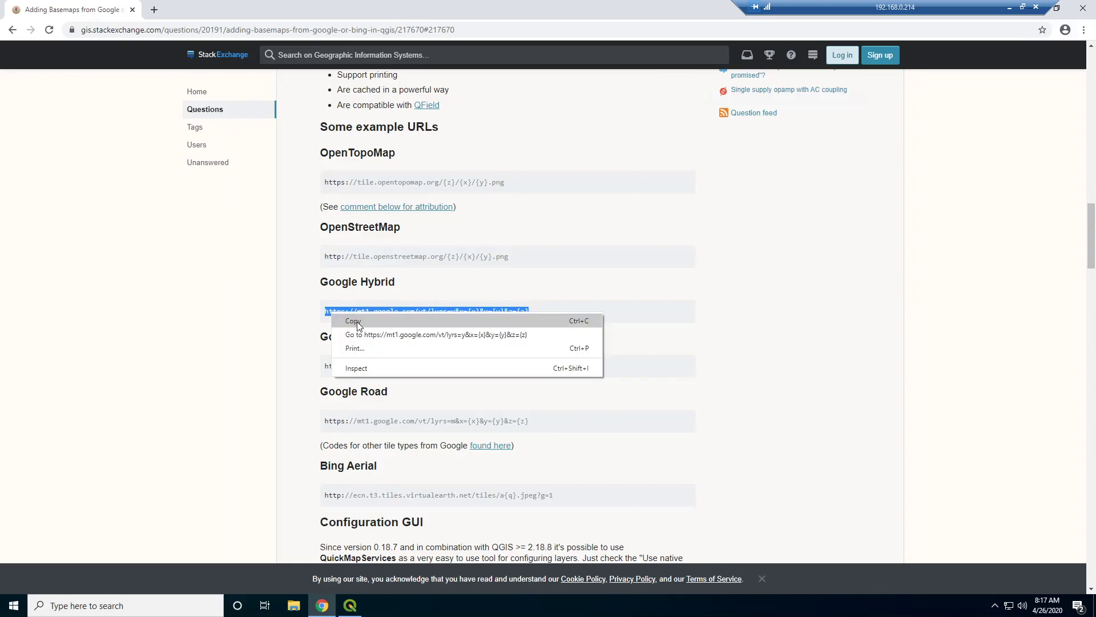
click(355, 320)
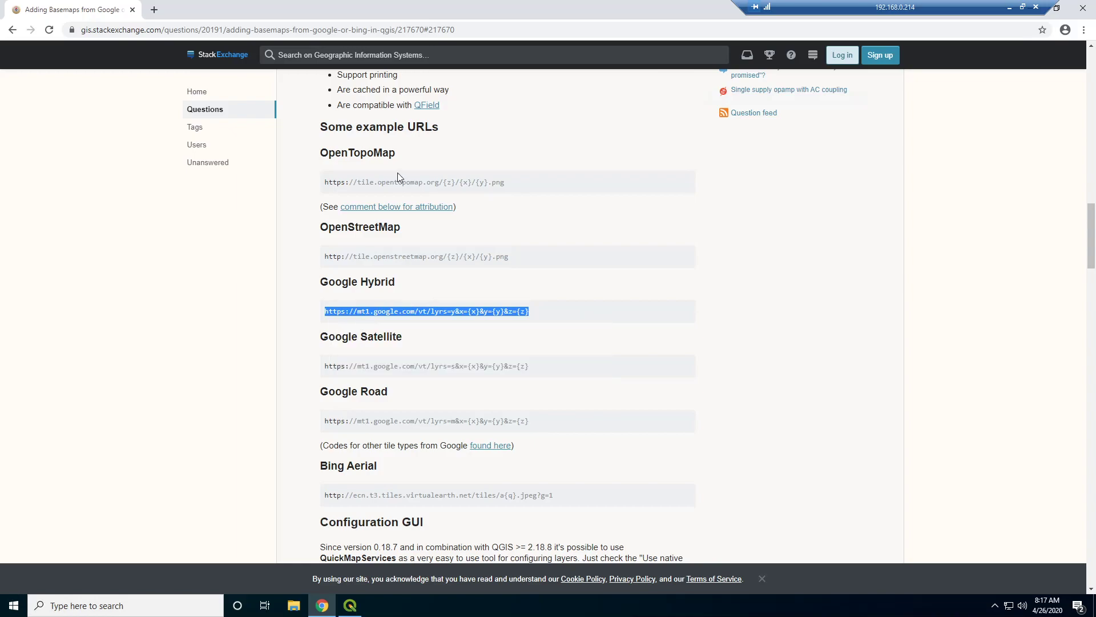
click(350, 605)
Step: Create a new XYZ Tiles connection from the pasted Google Hybrid URL
right_click(40, 226)
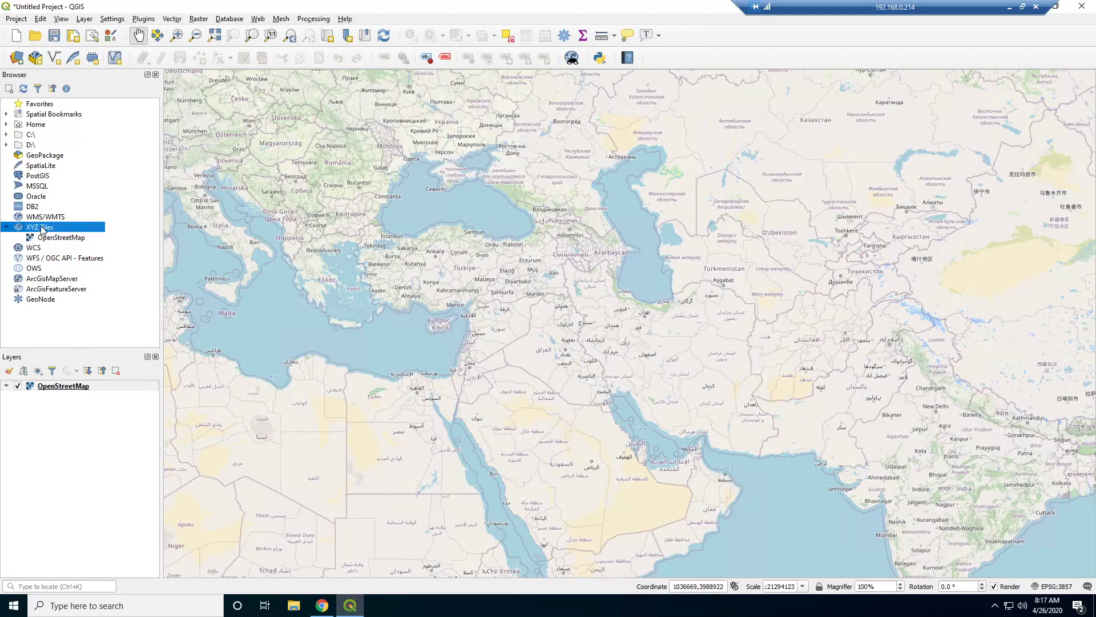
click(63, 231)
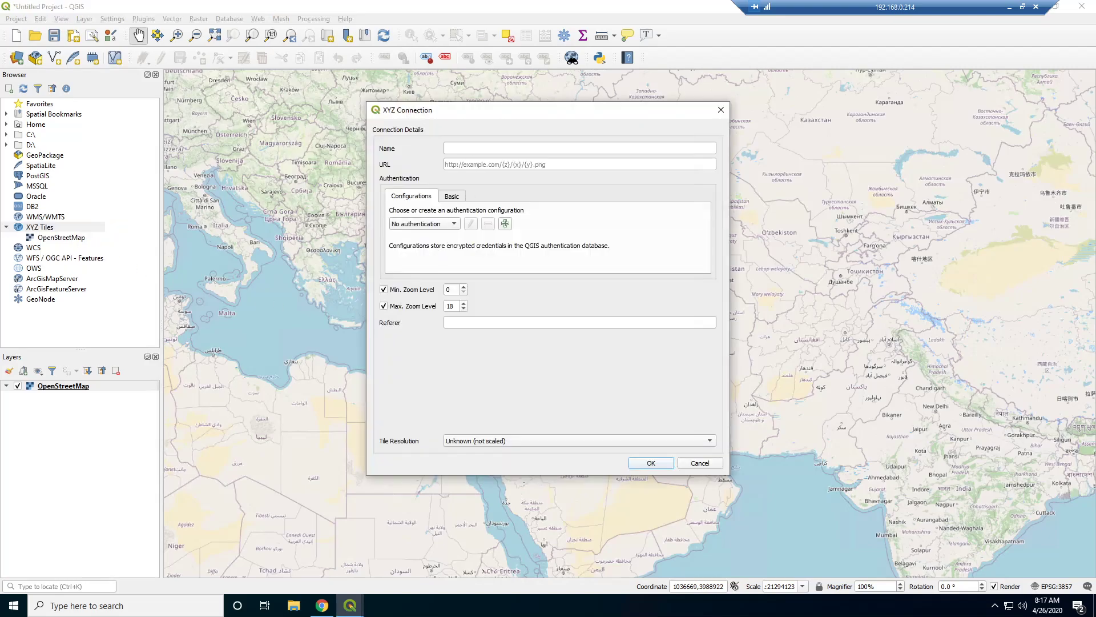
key(ctrl+v)
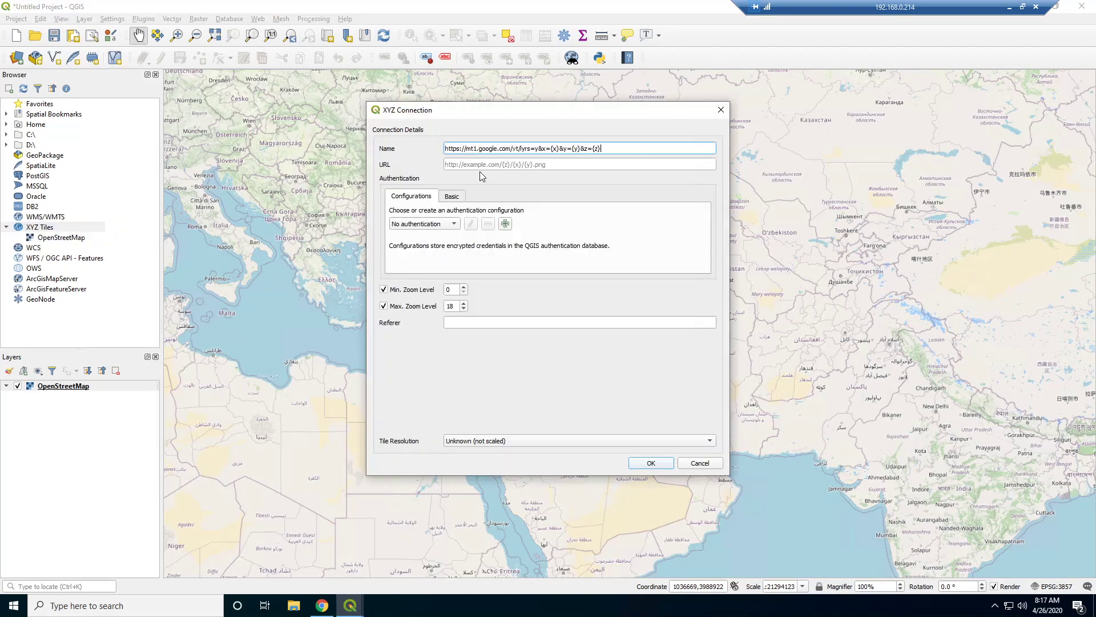
click(651, 463)
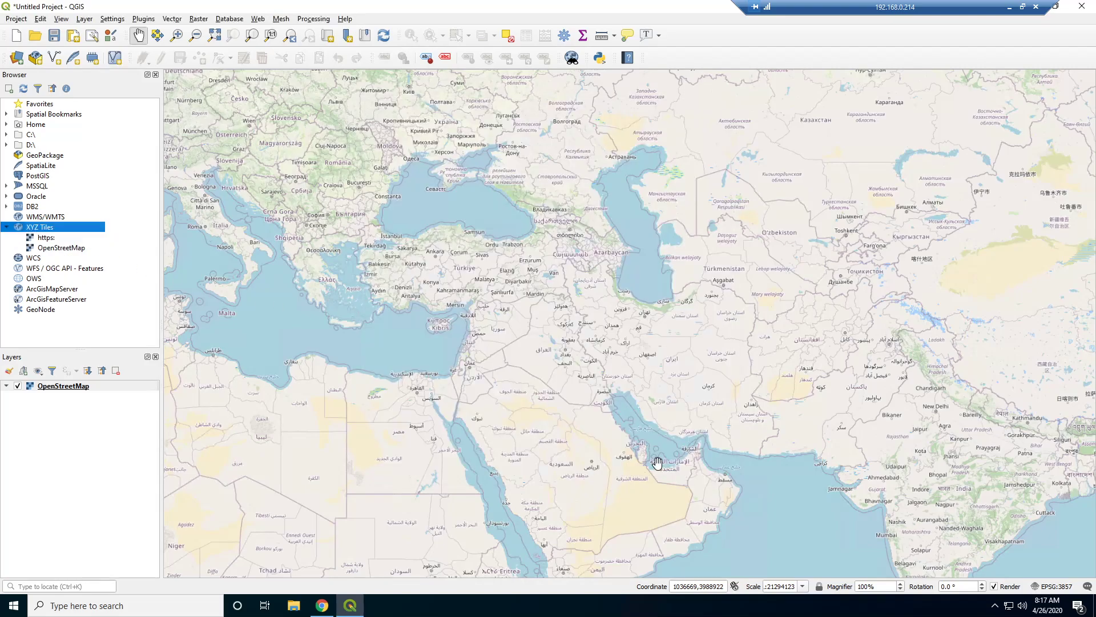
Step: Delete the OpenStreetMap connection and layer, then add the https: connection as a map layer
click(52, 251)
right_click(60, 247)
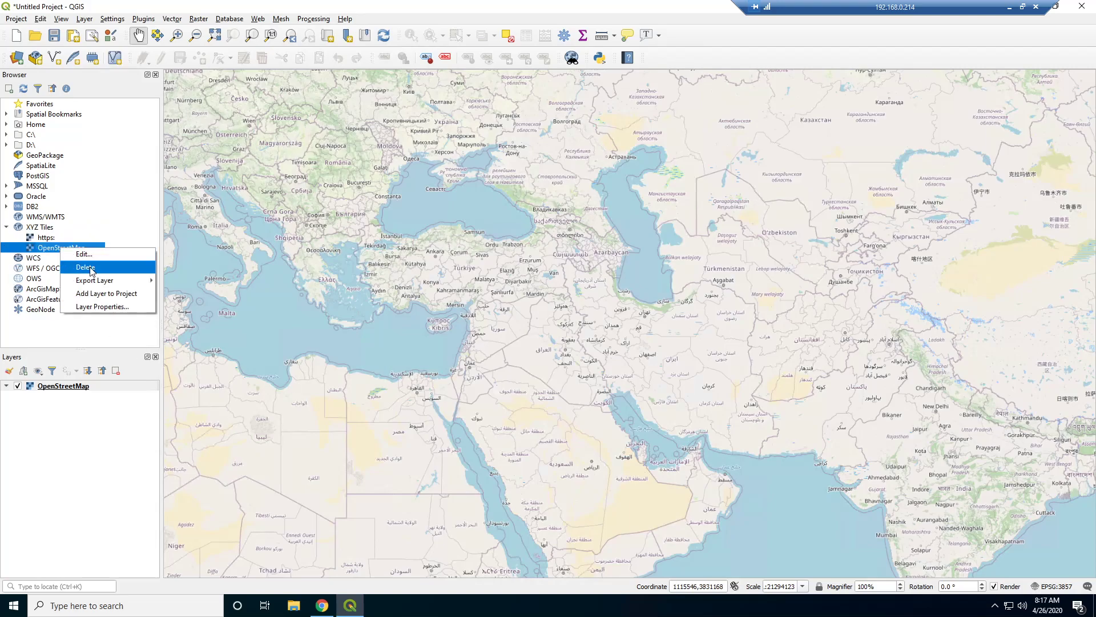
click(80, 266)
click(590, 308)
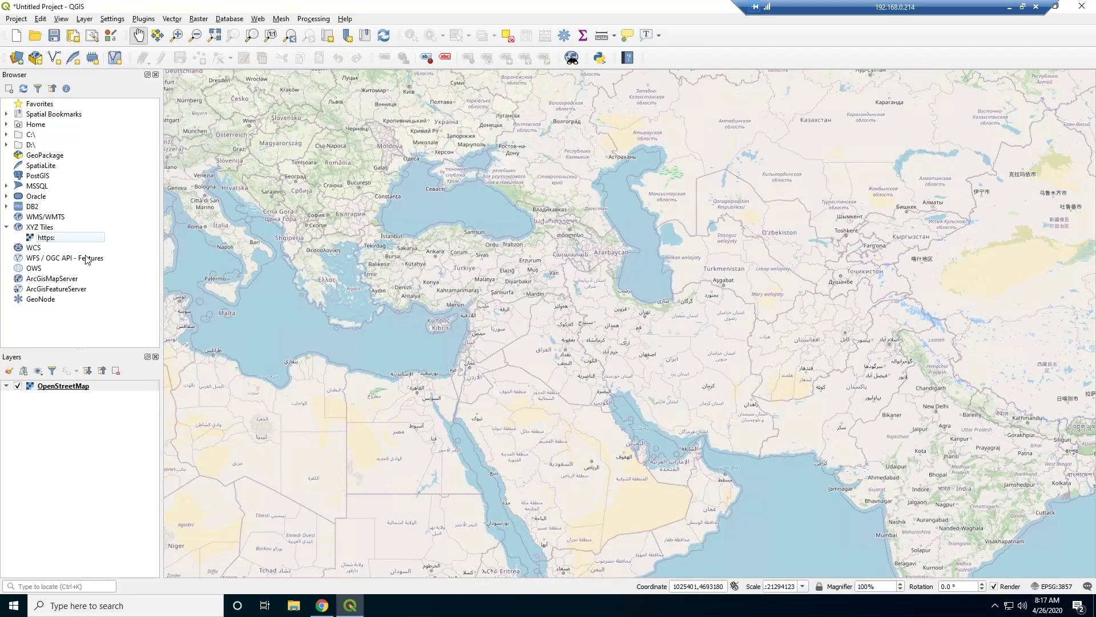
right_click(60, 388)
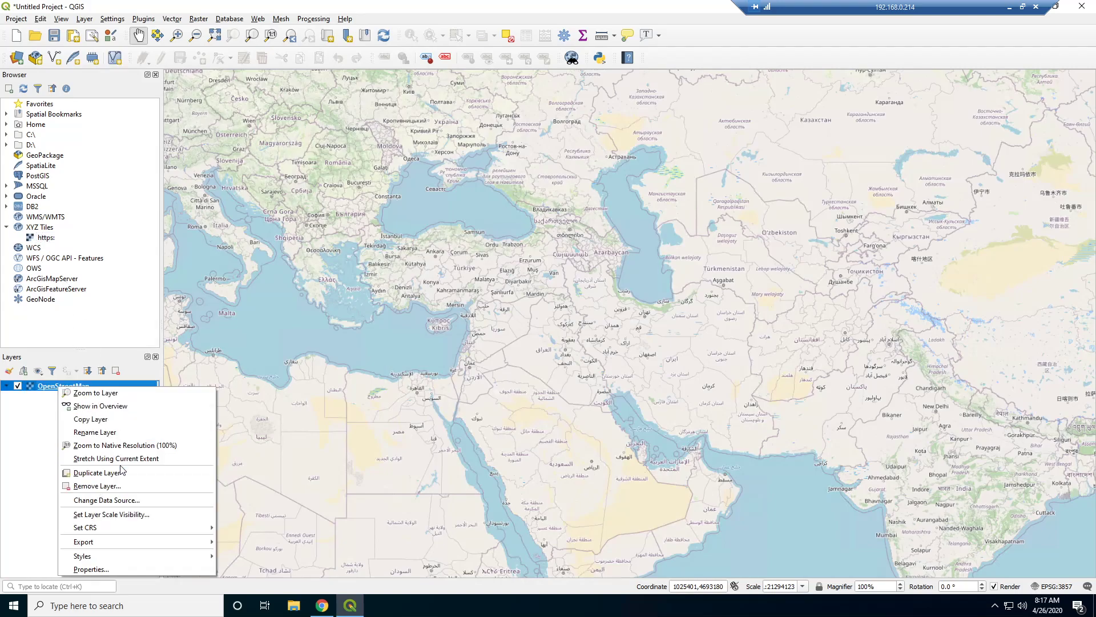
click(98, 485)
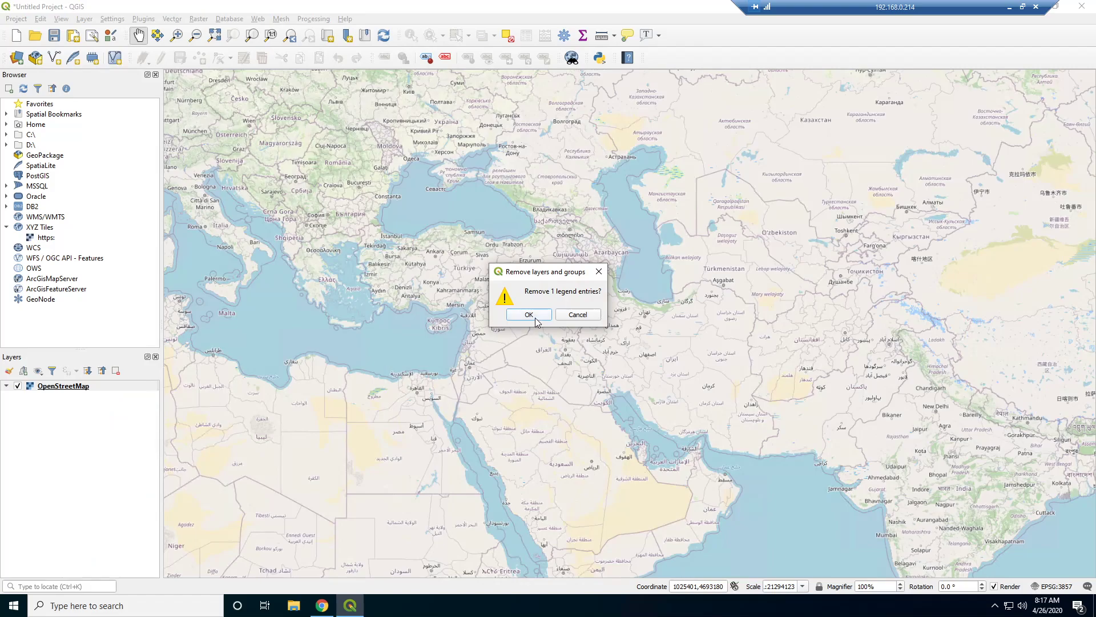
click(534, 316)
click(41, 241)
drag(44, 240, 298, 268)
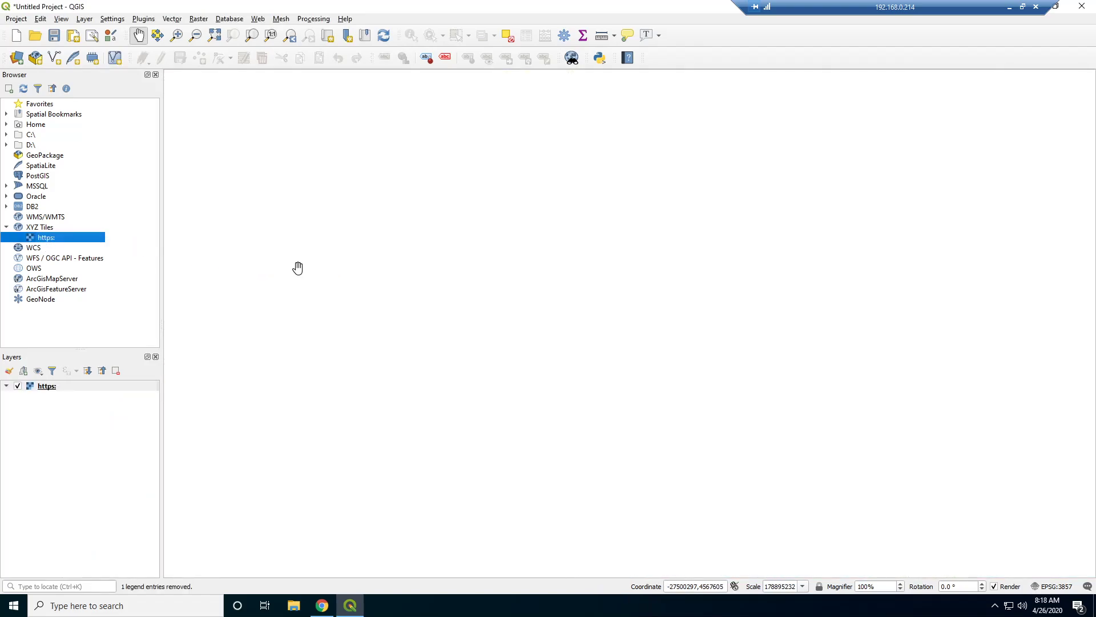
Step: Inspect the https: layer's options and properties, then start and discard a mistaken connection edit
right_click(43, 388)
click(64, 393)
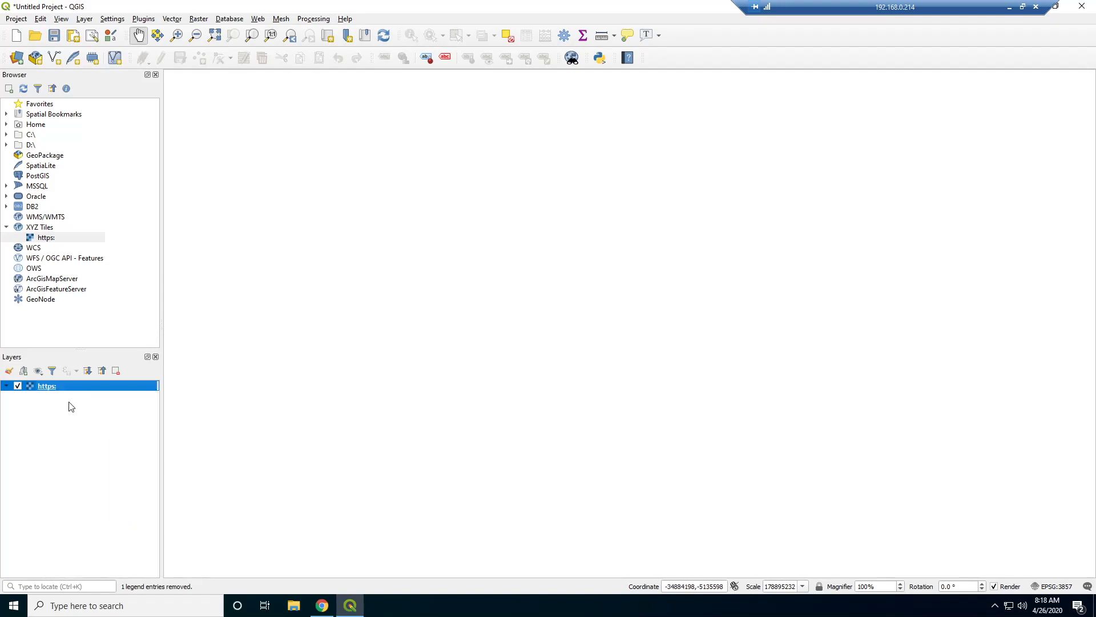
double_click(54, 387)
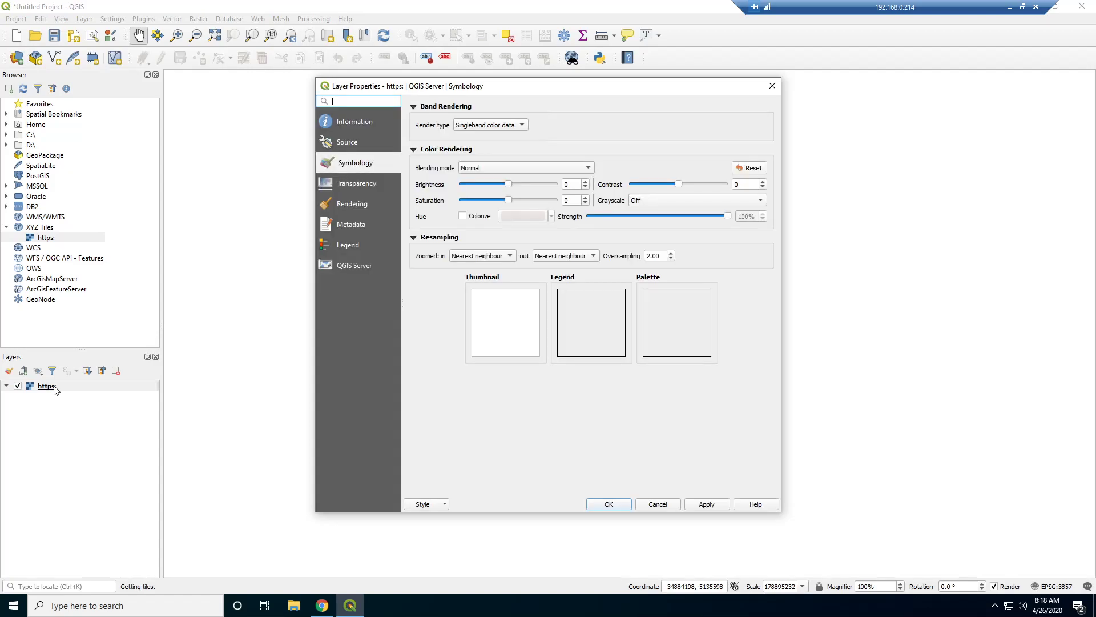
click(659, 505)
right_click(68, 239)
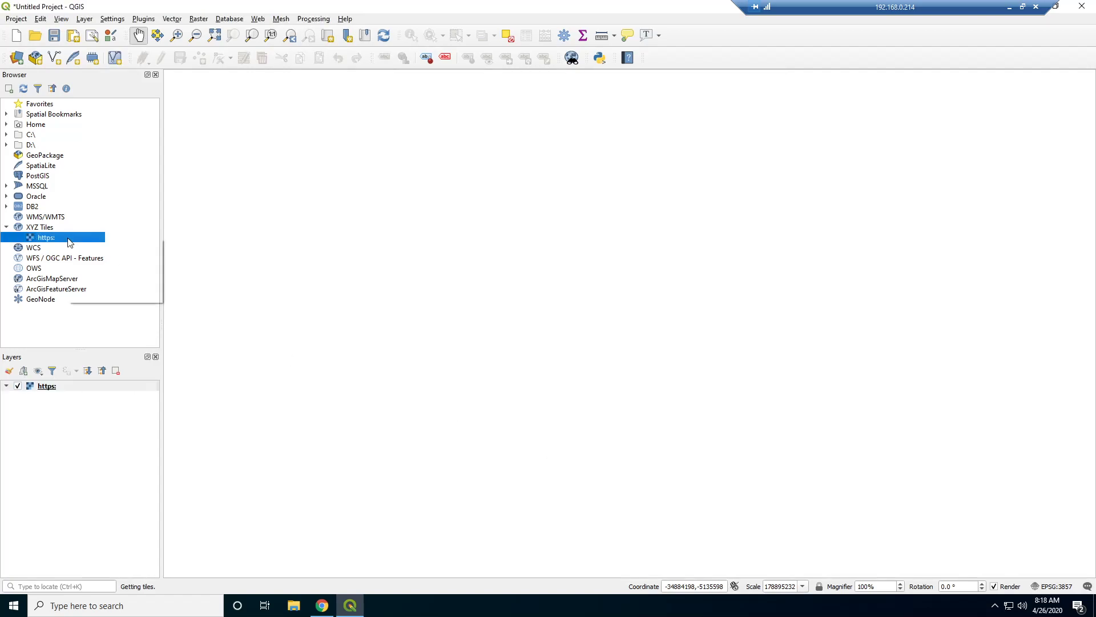
click(92, 243)
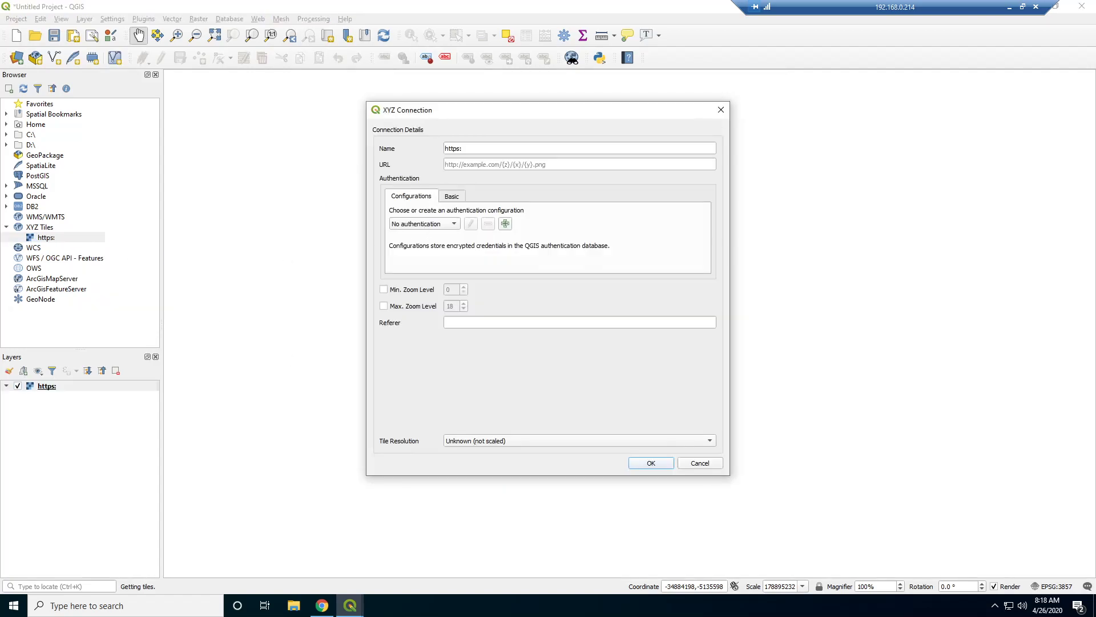
key(ctrl+v)
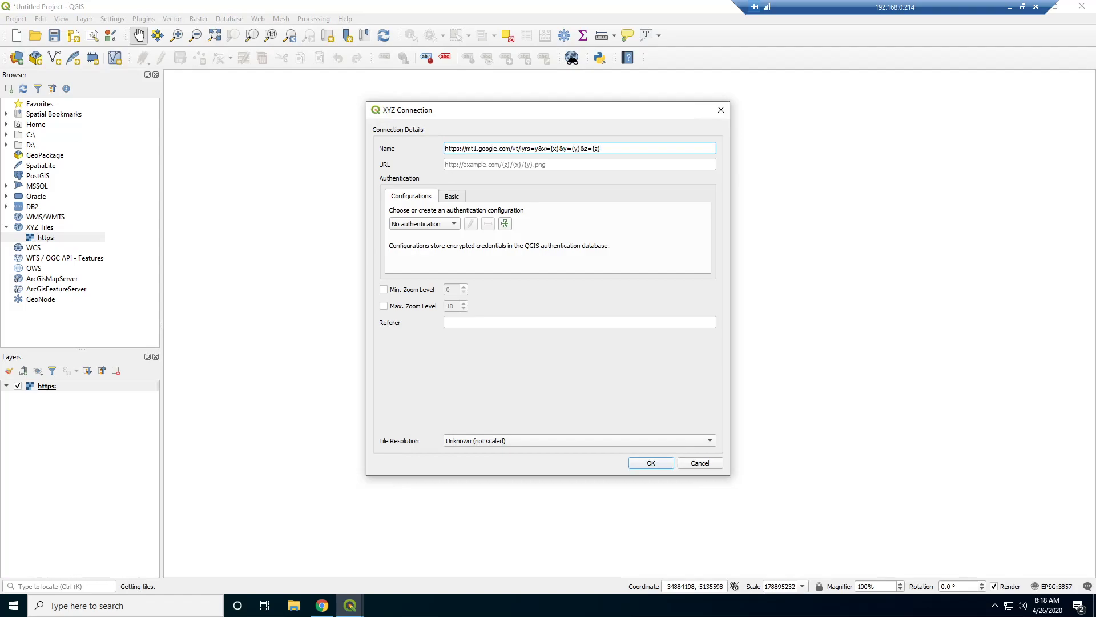
key(Tab)
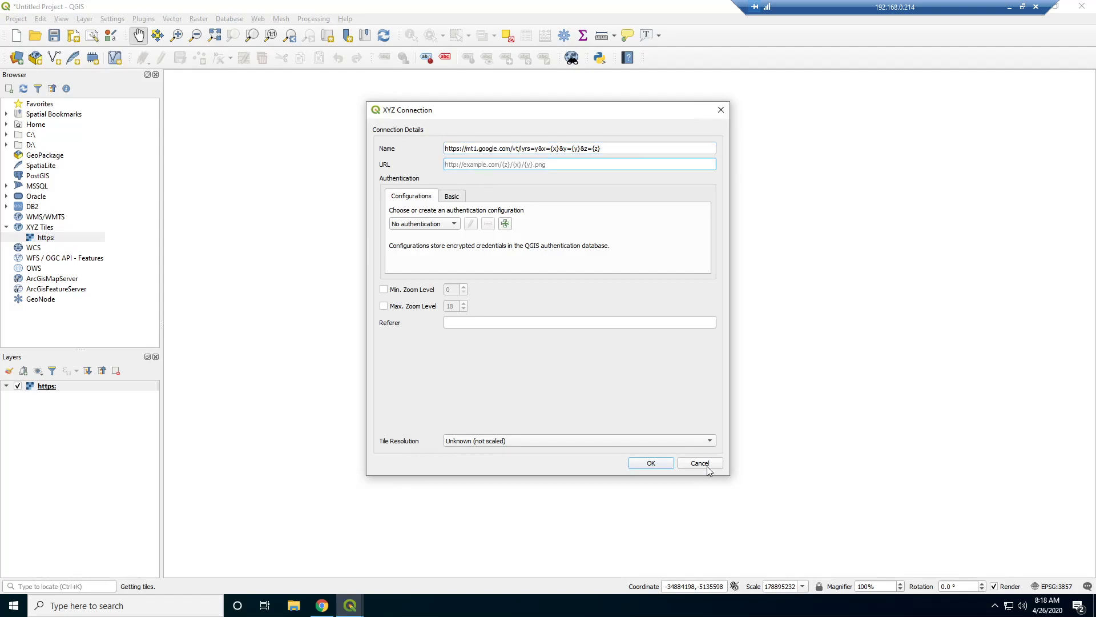
click(651, 462)
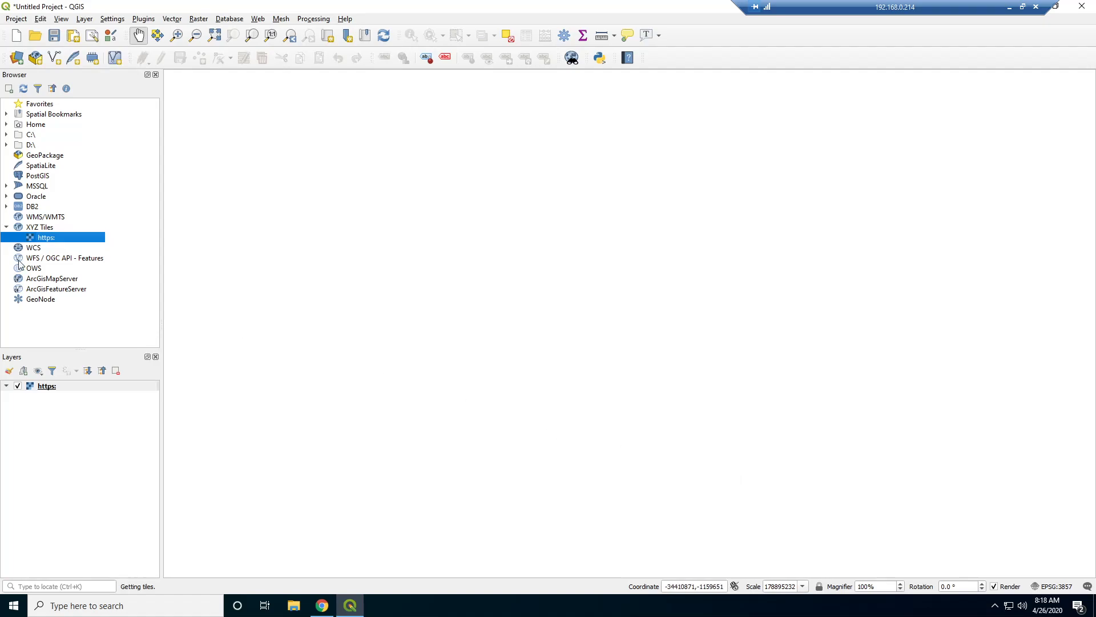
Step: Paste the Google tile URL into the connection's URL field and rename it 'google earth hybrid'
right_click(60, 237)
click(80, 243)
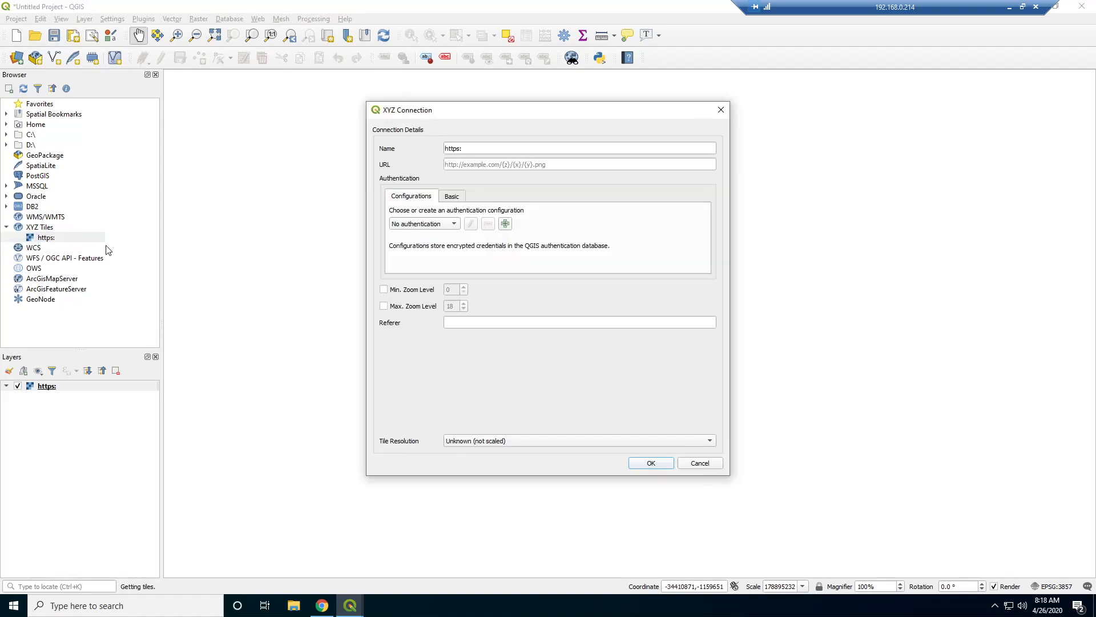
key(Tab)
text(https://mt1.google.com/vt/lyrs=y&x={x}&y={y}&z={z})
key(shift+Tab)
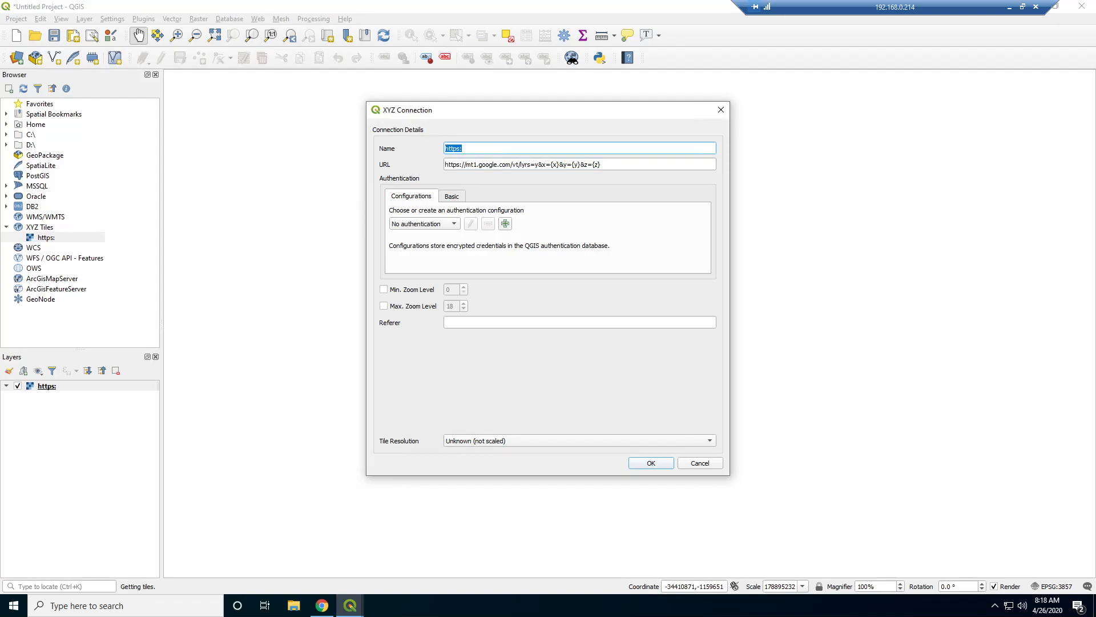
text(google earth hybrid)
click(650, 464)
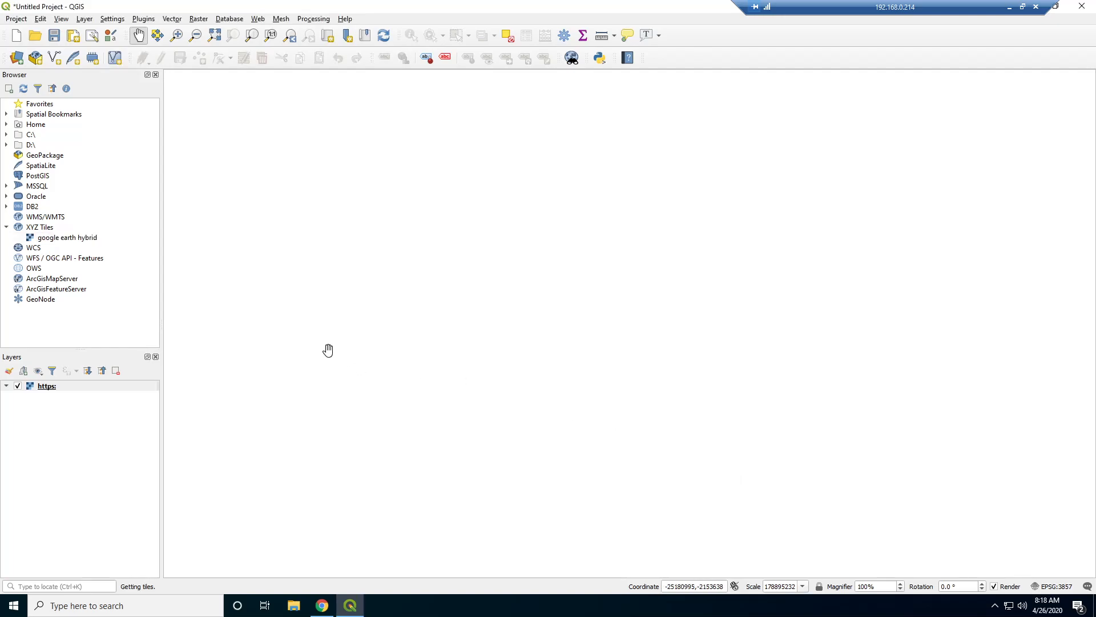
Step: Remove the https: layer and add the google earth hybrid connection as a map layer
right_click(52, 392)
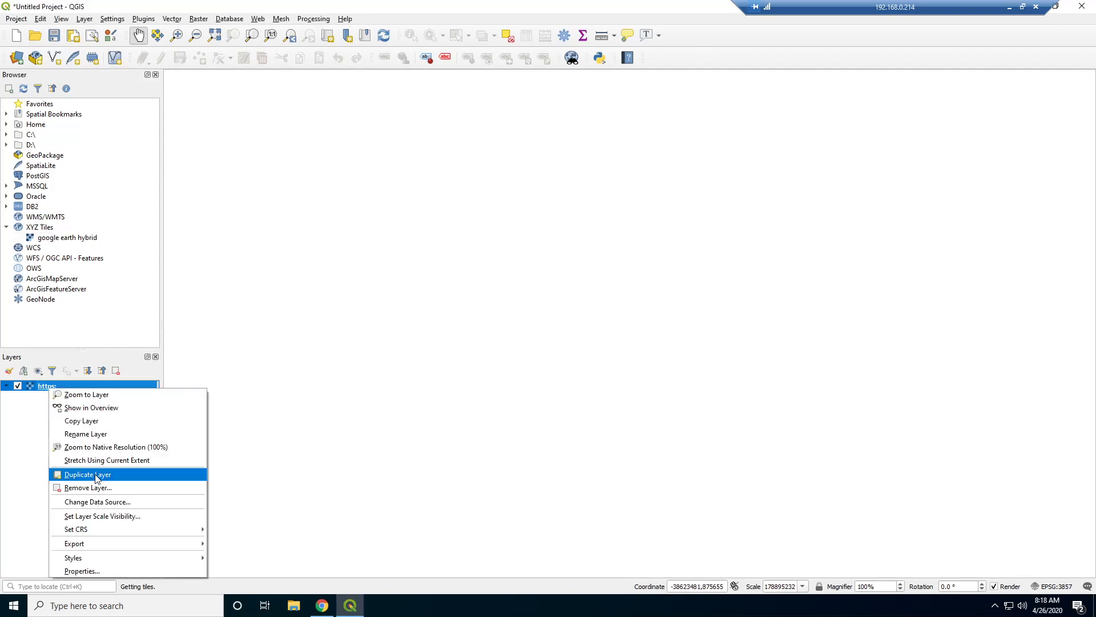
click(97, 489)
click(523, 315)
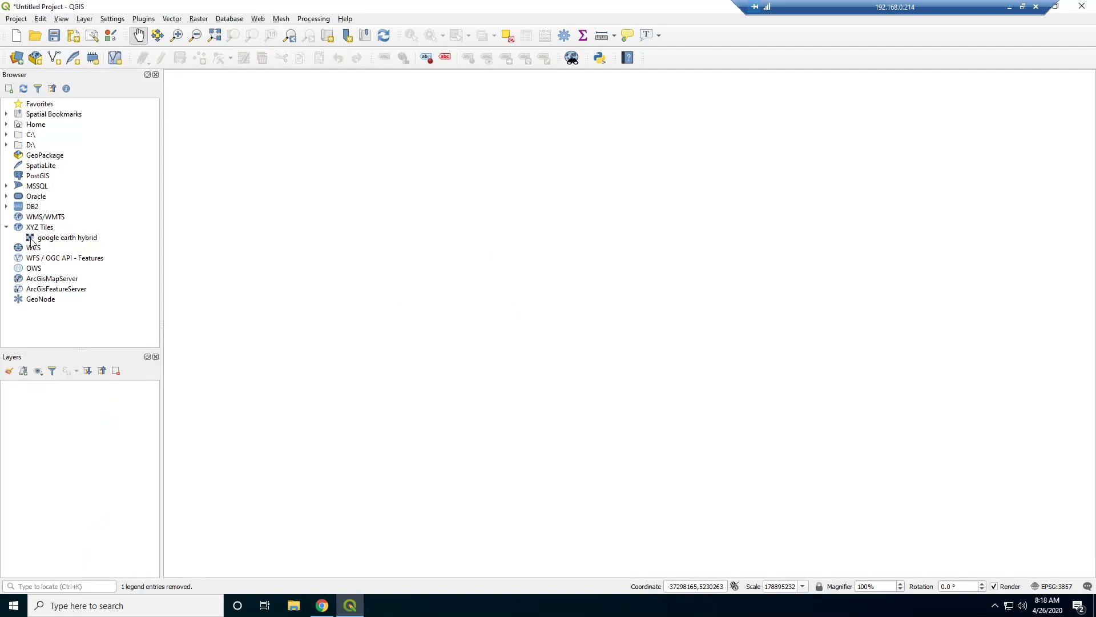
click(60, 239)
drag(59, 239, 111, 420)
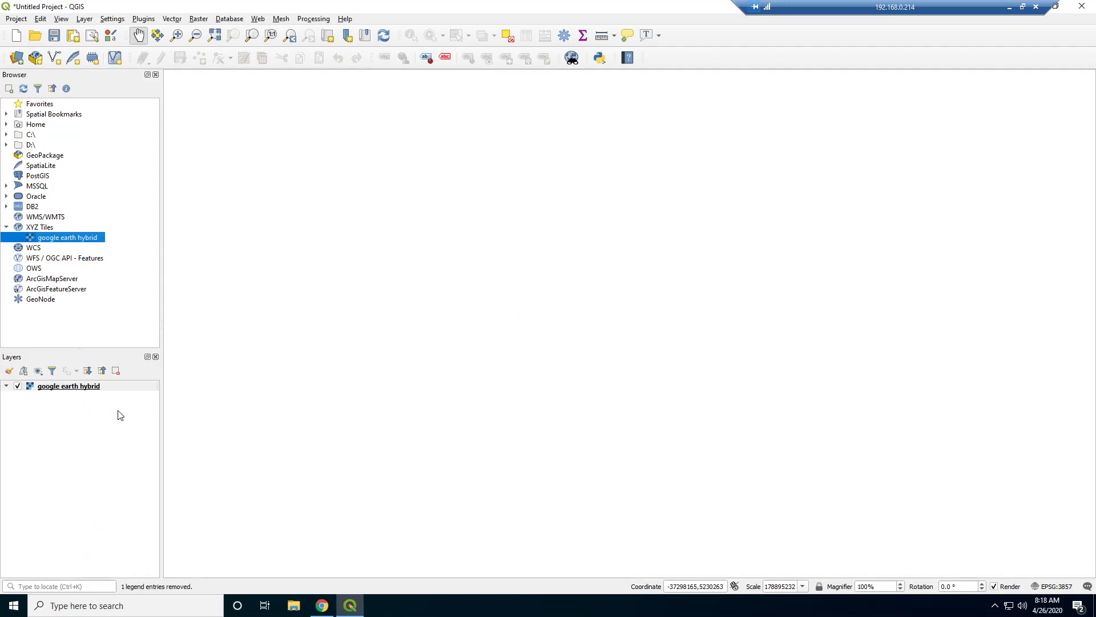
Step: Zoom and pan the satellite map to the Mid-Atlantic coast around Maryland and Delaware
scroll(597, 303, up, 1)
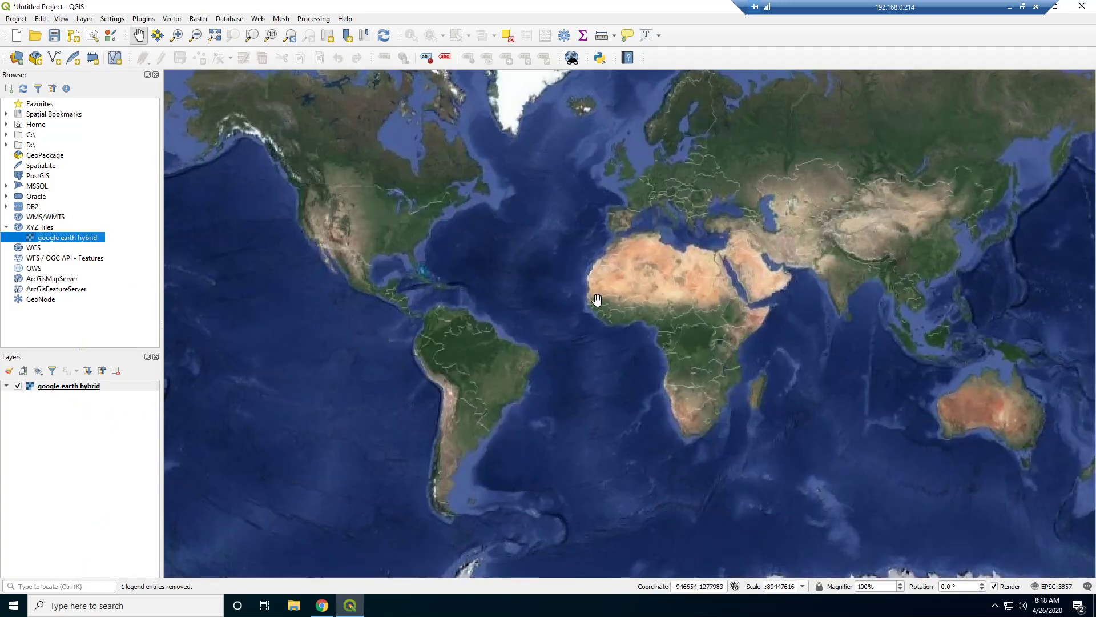
scroll(403, 224, up, 1)
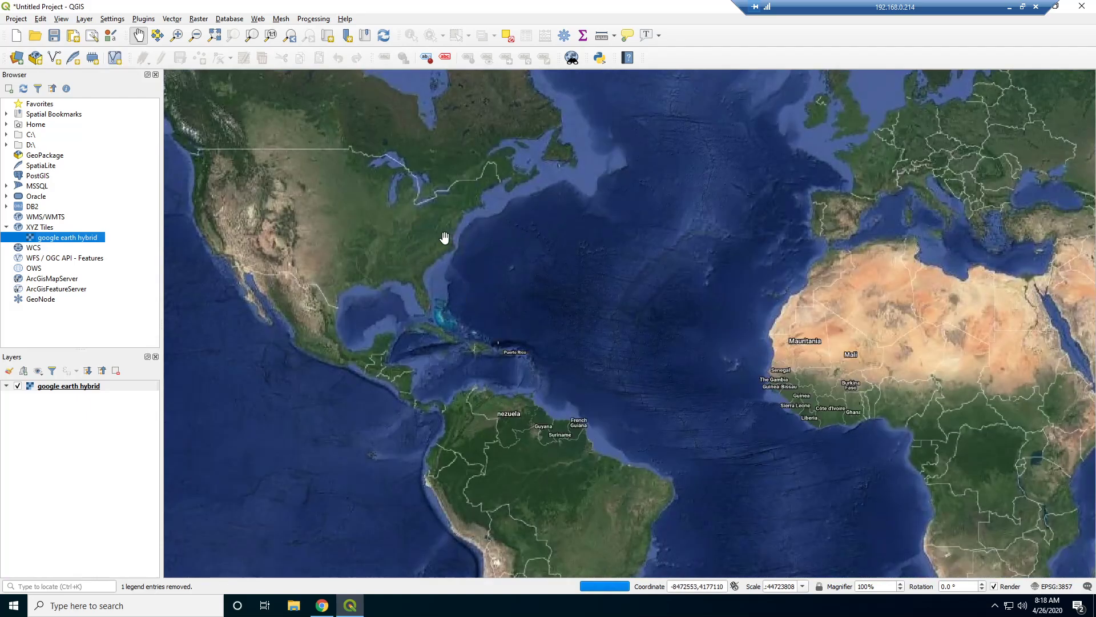
scroll(443, 231, up, 3)
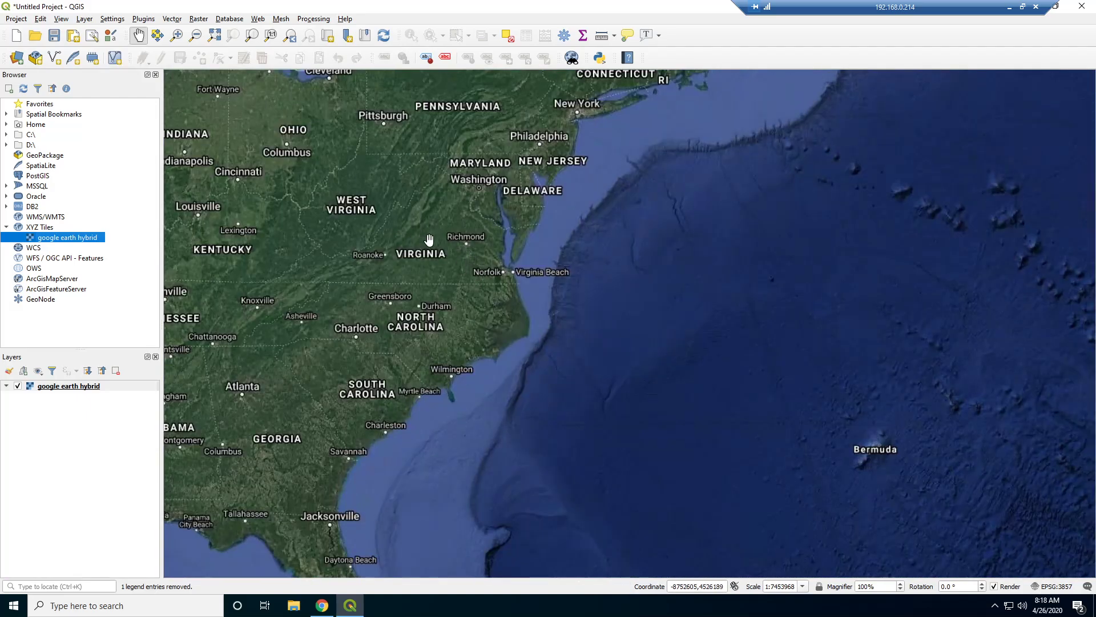
drag(490, 282, 612, 299)
scroll(612, 300, up, 1)
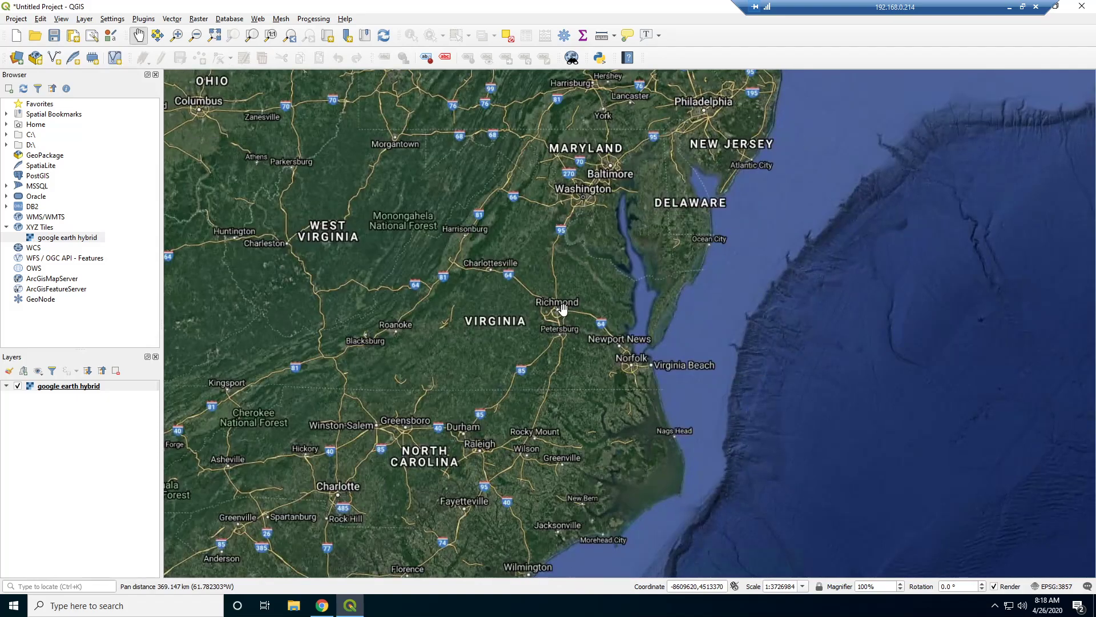
scroll(526, 299, up, 1)
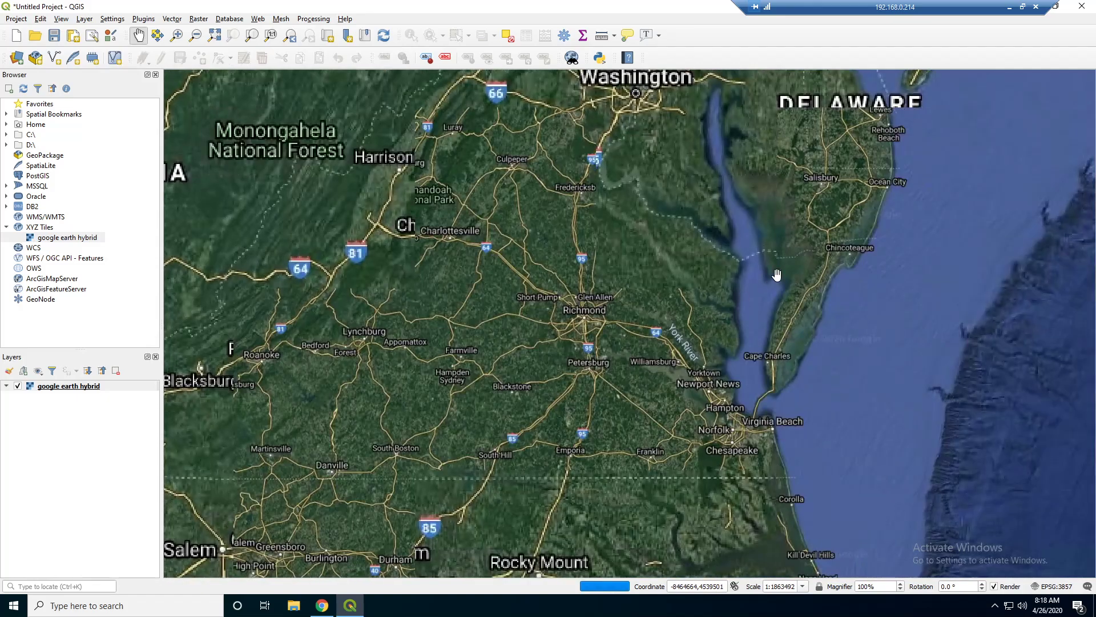
drag(773, 274, 594, 355)
scroll(507, 342, down, 1)
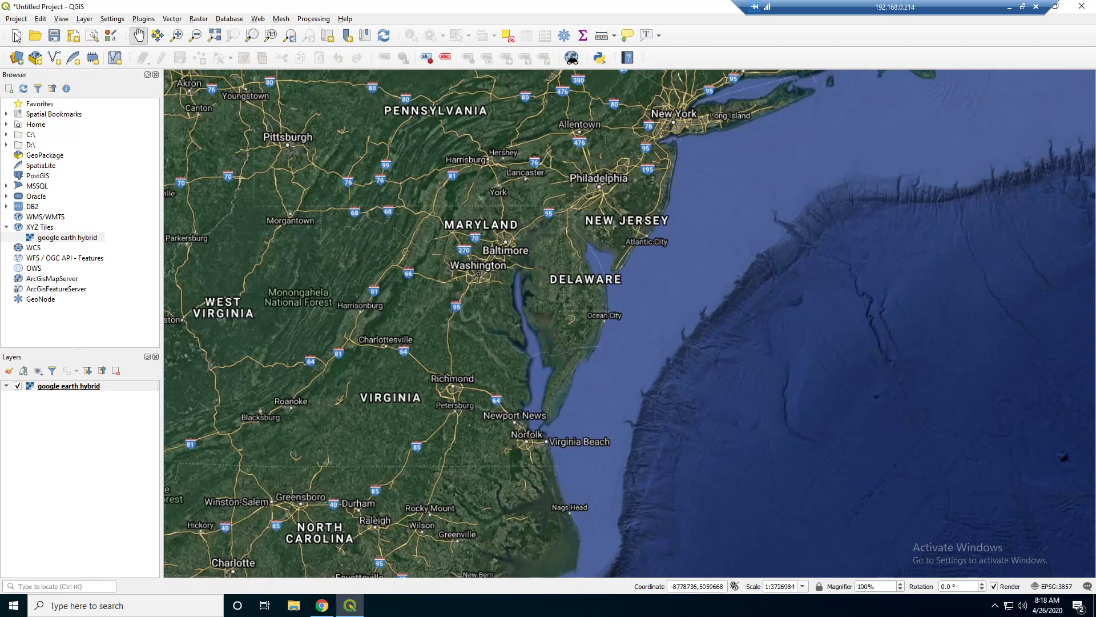
drag(405, 217, 294, 244)
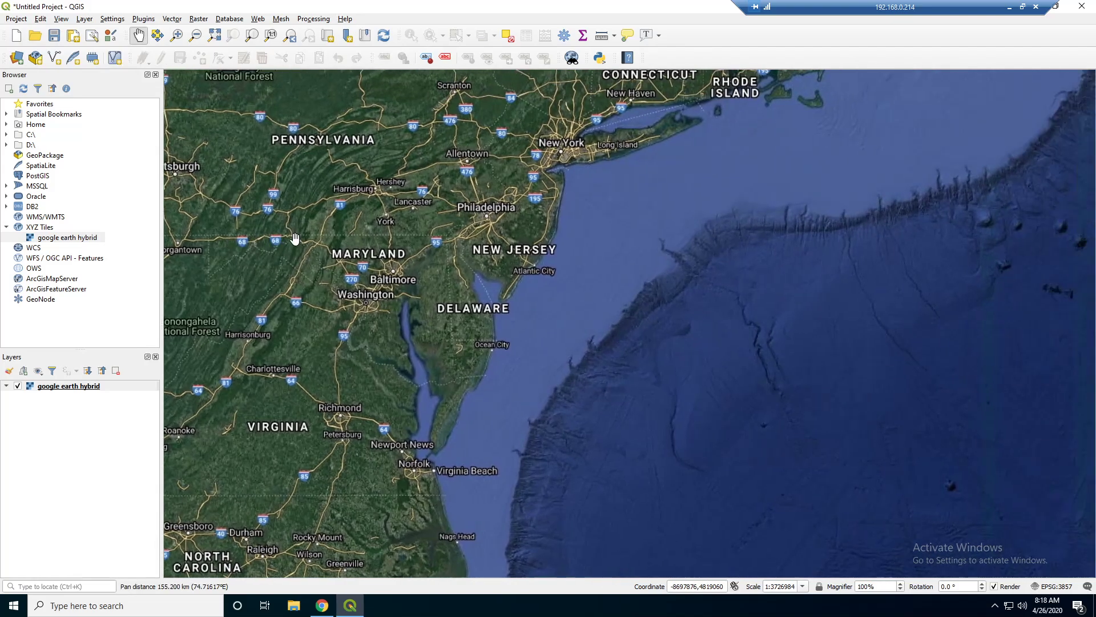
drag(875, 285, 647, 303)
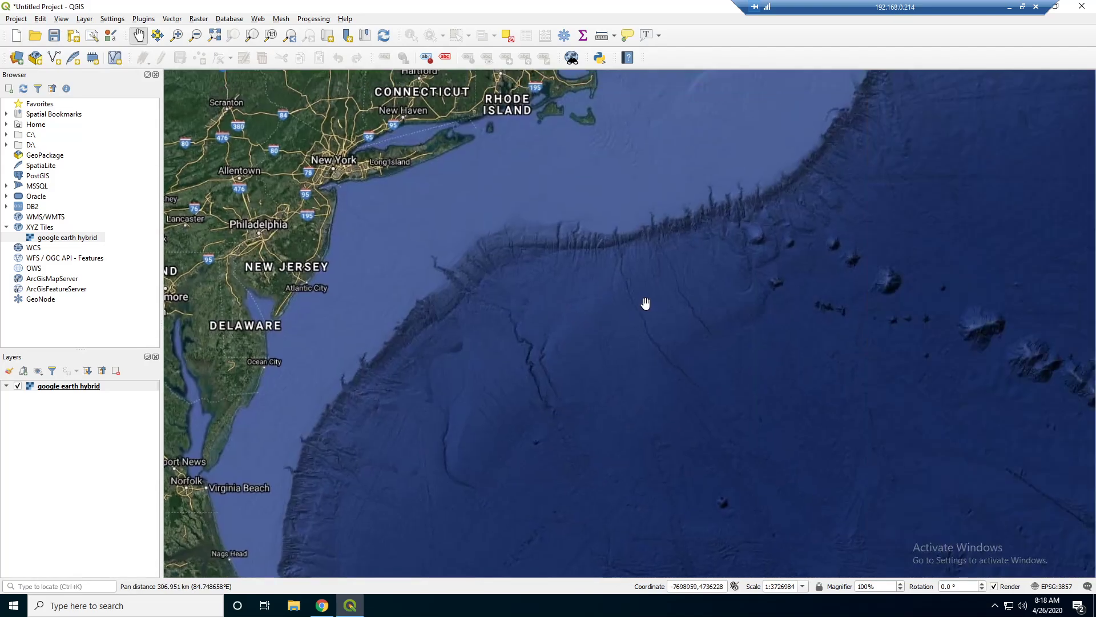
drag(518, 278, 668, 227)
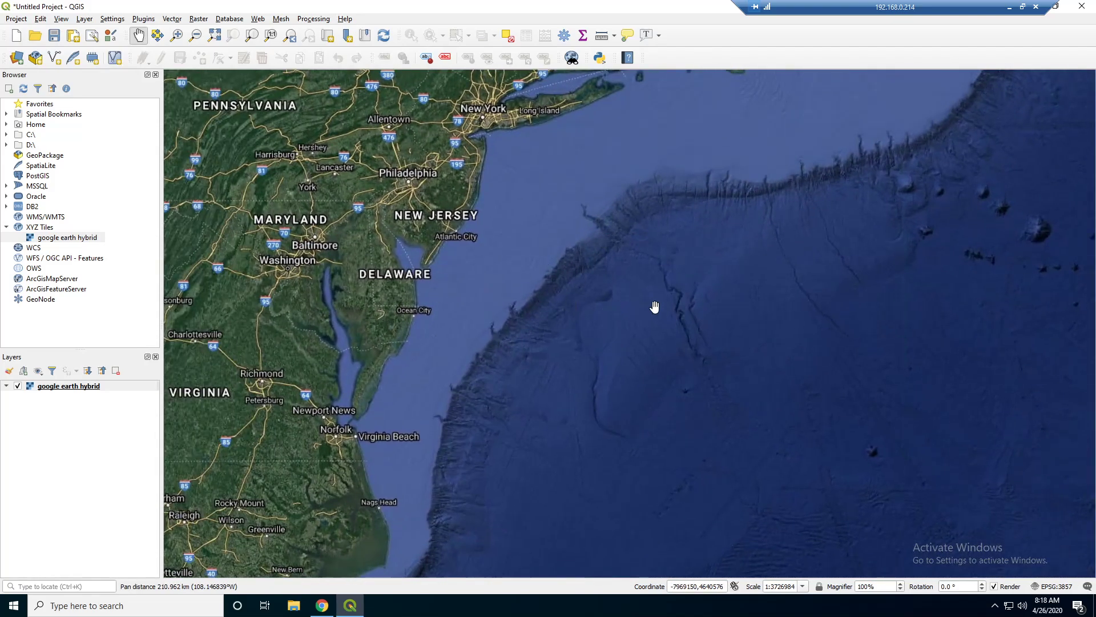